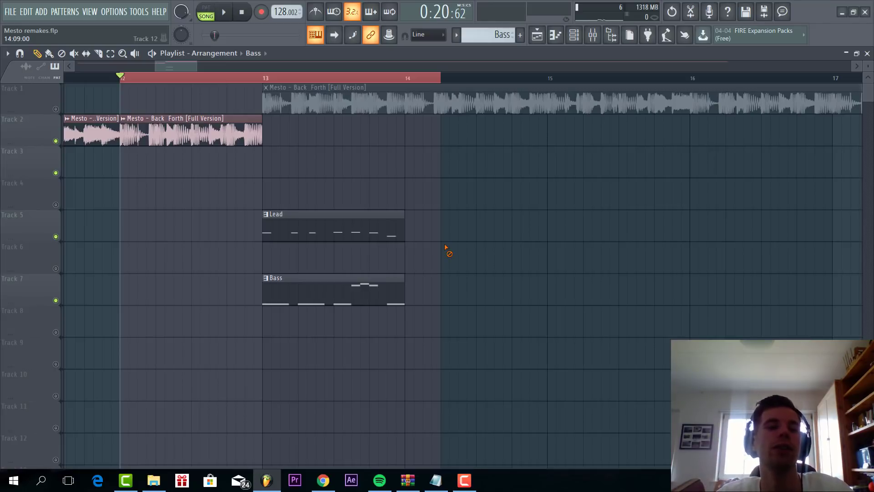
# Step: Play the arrangement to hear the Lead and Bass clips against the reference track
pyautogui.press('space')
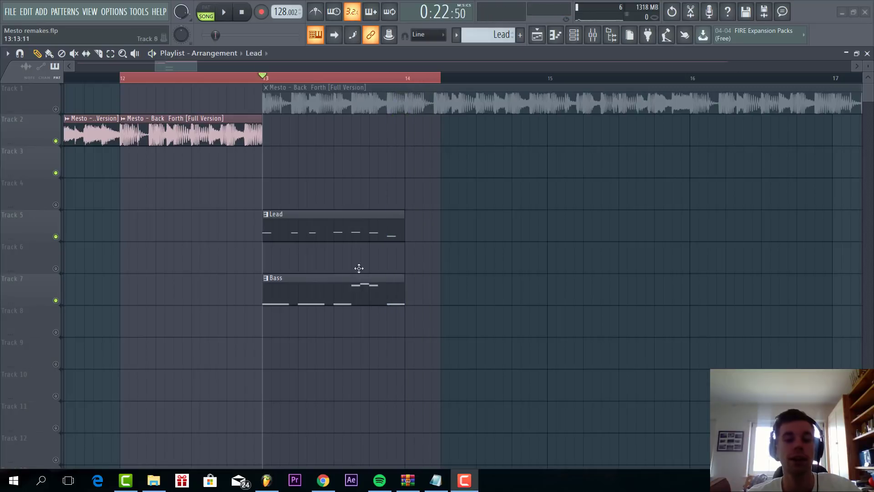
# Step: Select all the Lead pattern's notes, then play the pattern with Serum #2 muted
pyautogui.doubleClick(345, 235)
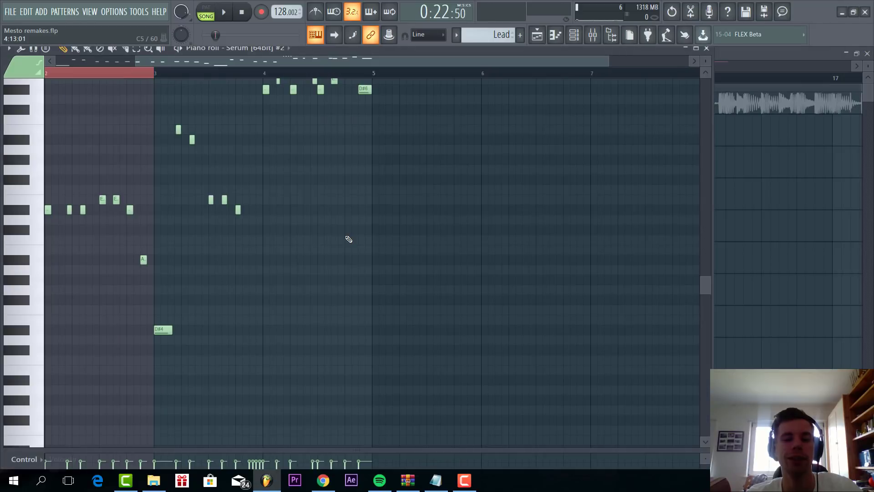
pyautogui.hotkey('ctrl', 'a')
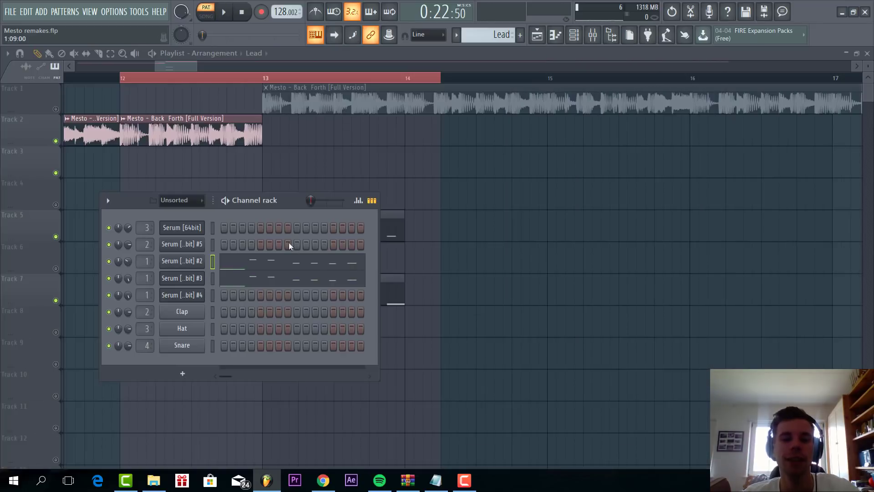
pyautogui.press('space')
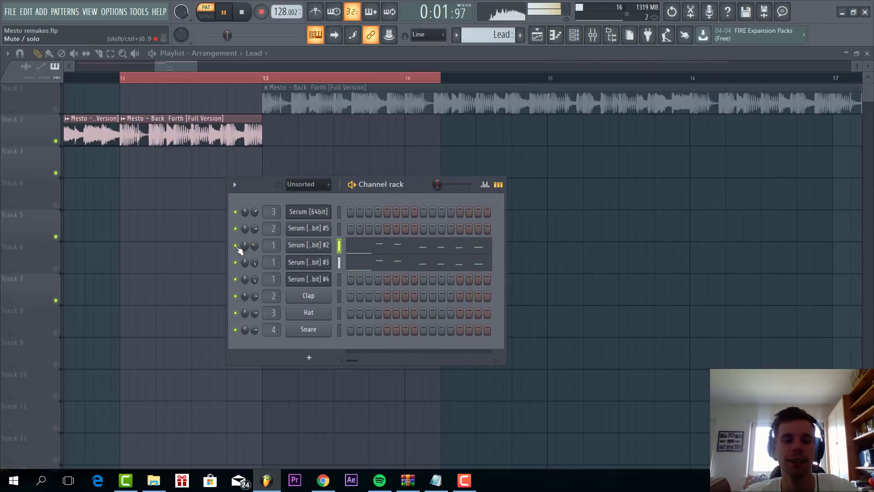
pyautogui.moveTo(251, 268); pyautogui.dragTo(254, 266)
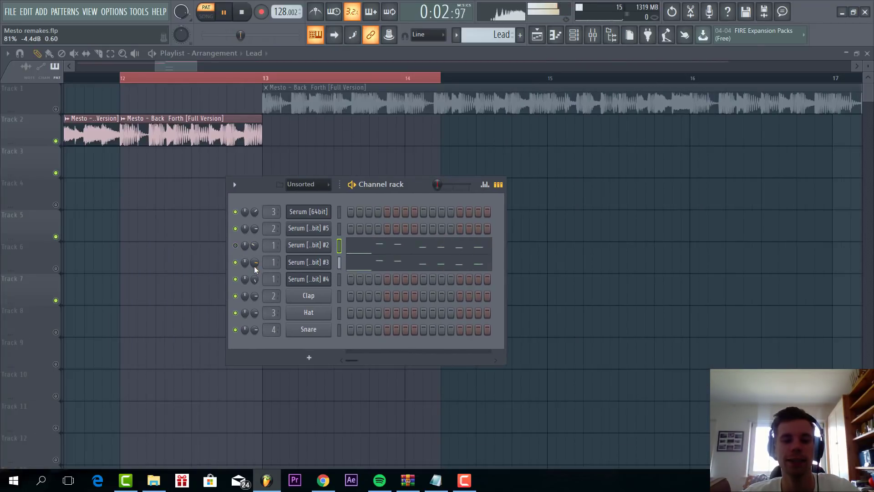
# Step: Open Serum #3 and reset it to the Init Preset
pyautogui.click(309, 264)
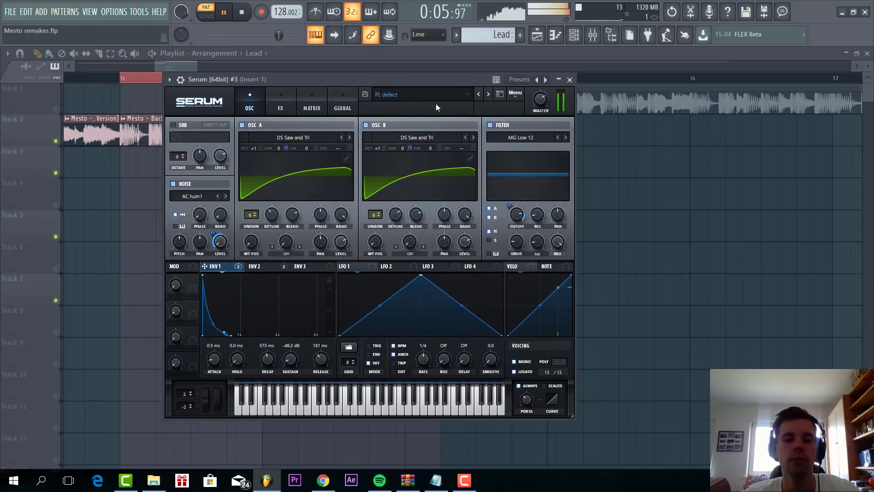
pyautogui.click(515, 95)
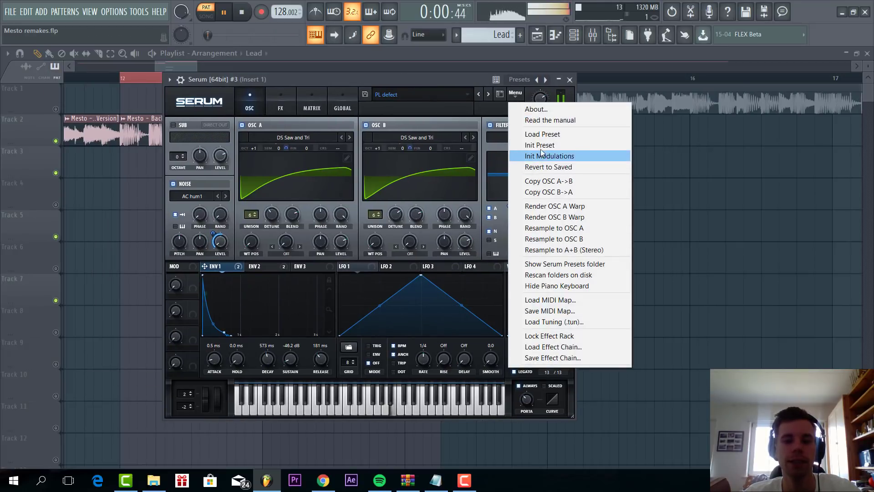
pyautogui.click(546, 149)
# Step: Load DS Saw and Tri into oscillators A and B, with oscillator A an octave up
pyautogui.click(314, 144)
pyautogui.moveTo(277, 149)
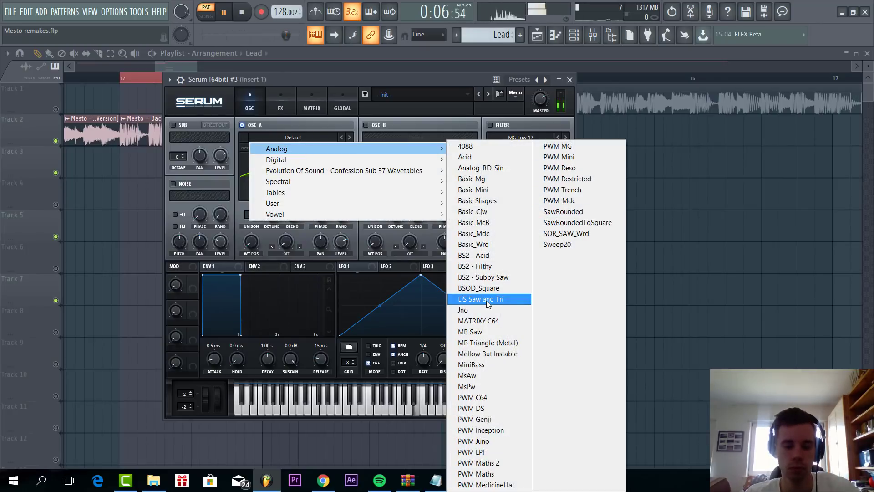
pyautogui.click(481, 299)
pyautogui.moveTo(253, 149); pyautogui.dragTo(253, 143)
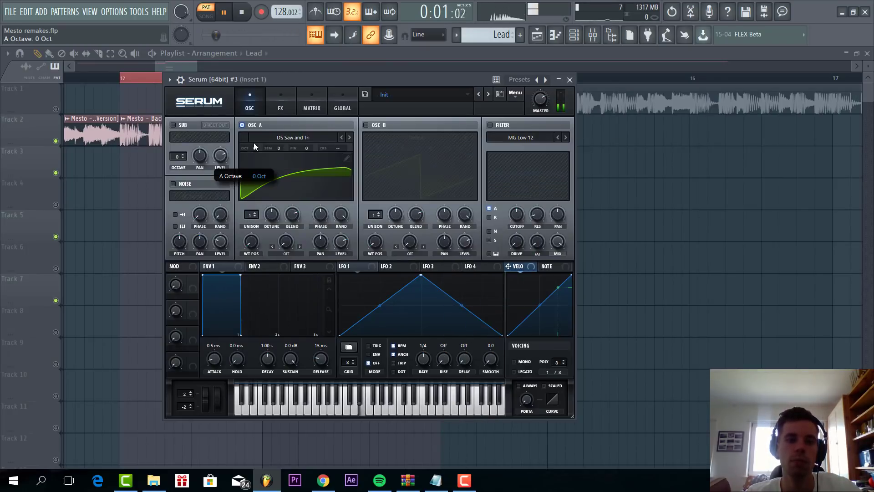
pyautogui.click(365, 125)
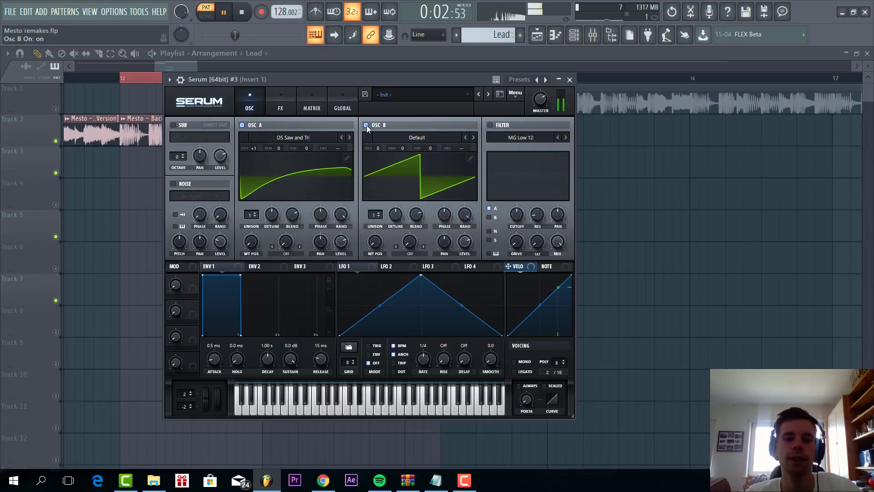
pyautogui.click(408, 142)
pyautogui.moveTo(400, 148)
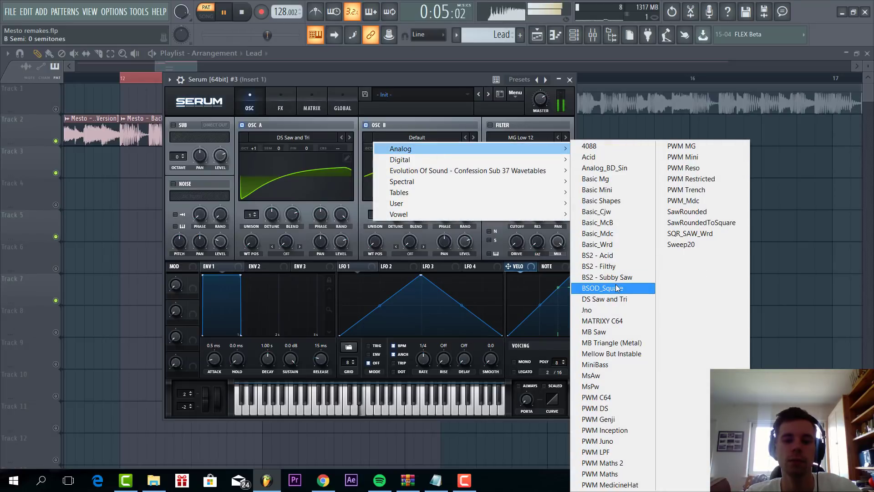
pyautogui.click(638, 299)
pyautogui.moveTo(422, 82); pyautogui.dragTo(431, 94)
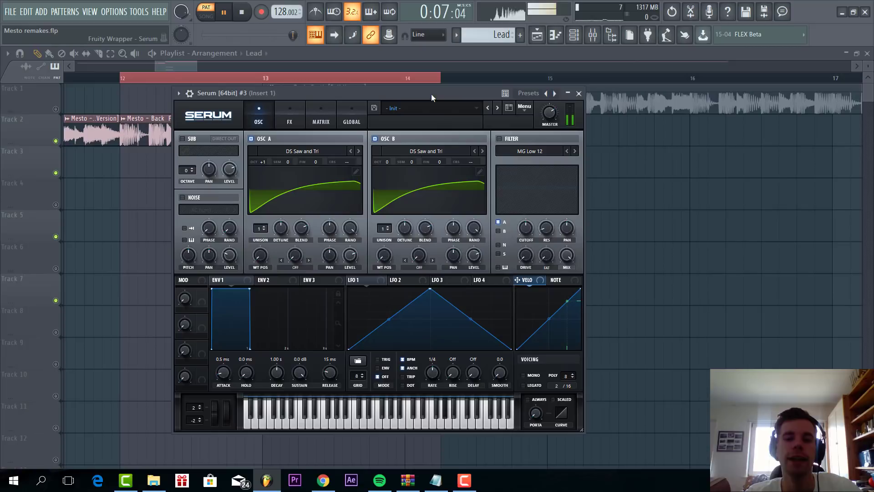
# Step: Inspect Insert 1's Pro-Q 2 and Fruity delay 2, then bypass Fruity delay 2
pyautogui.click(591, 35)
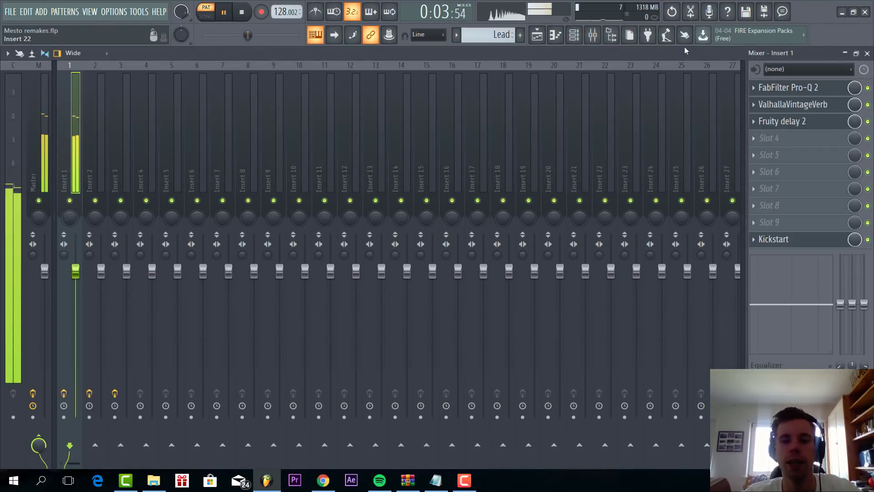
pyautogui.click(791, 104)
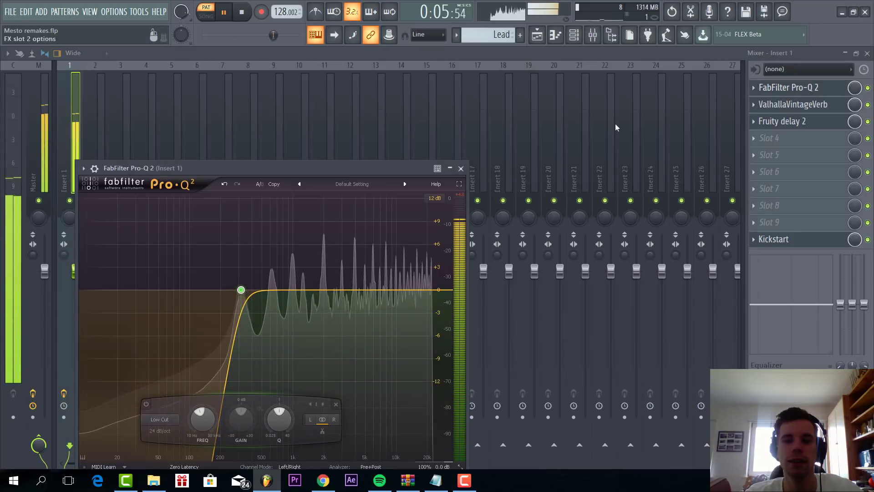
pyautogui.click(787, 121)
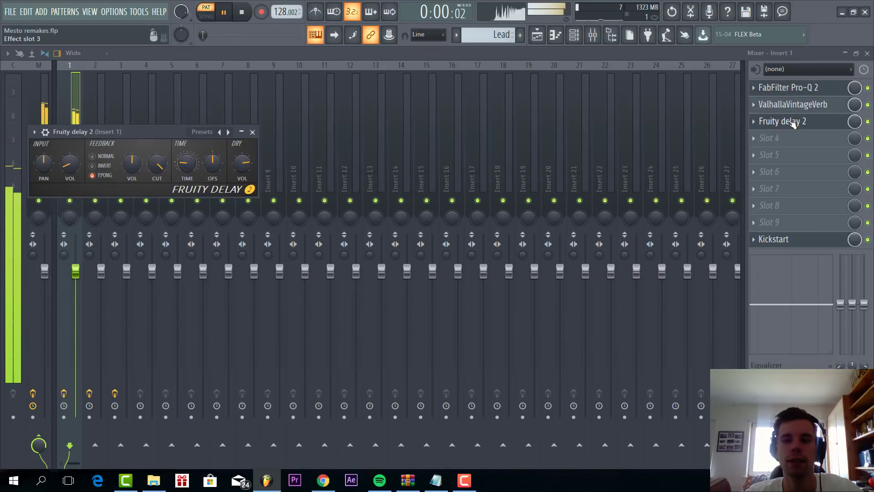
pyautogui.click(790, 121)
pyautogui.click(868, 122)
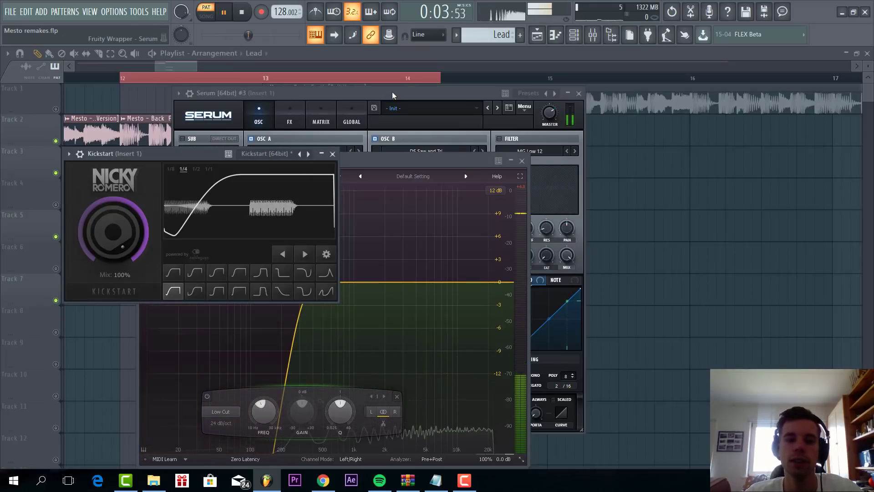
# Step: Raise oscillator B an octave, set unison 7 on A and 6 on B, plus always-on 77 ms glide
pyautogui.moveTo(392, 93); pyautogui.dragTo(423, 85)
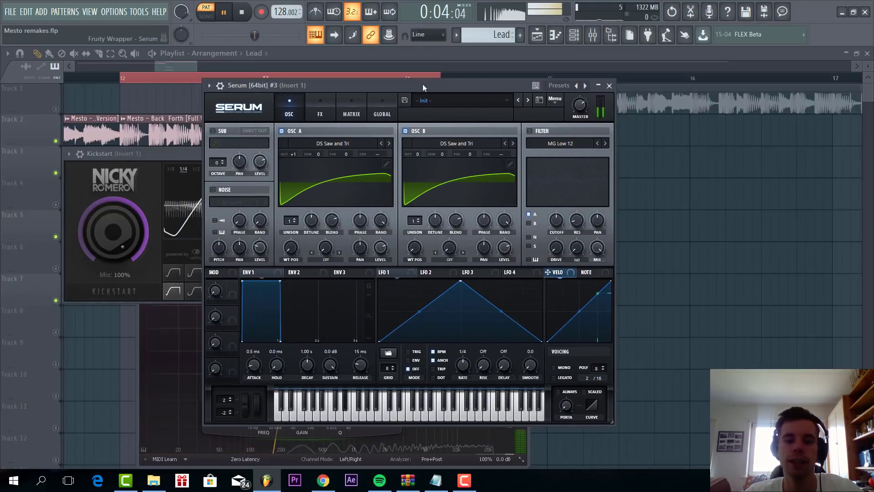
pyautogui.moveTo(418, 150); pyautogui.dragTo(418, 141)
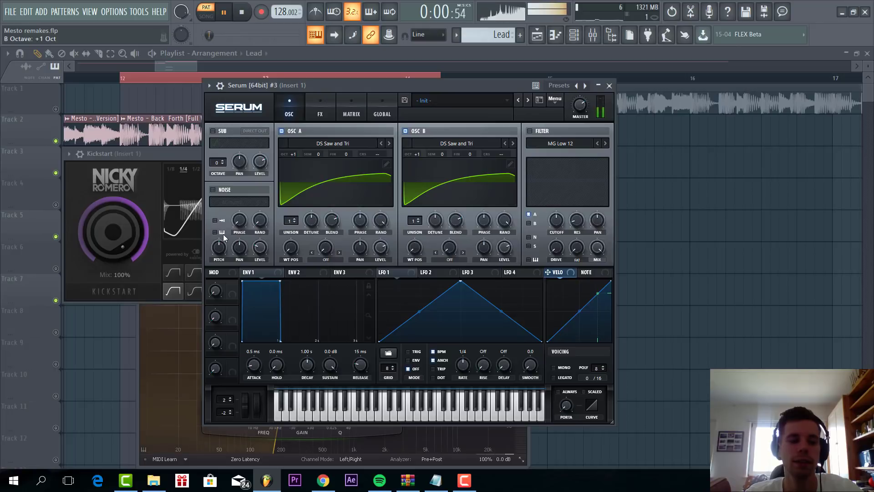
pyautogui.click(289, 219)
pyautogui.moveTo(289, 219); pyautogui.dragTo(294, 187)
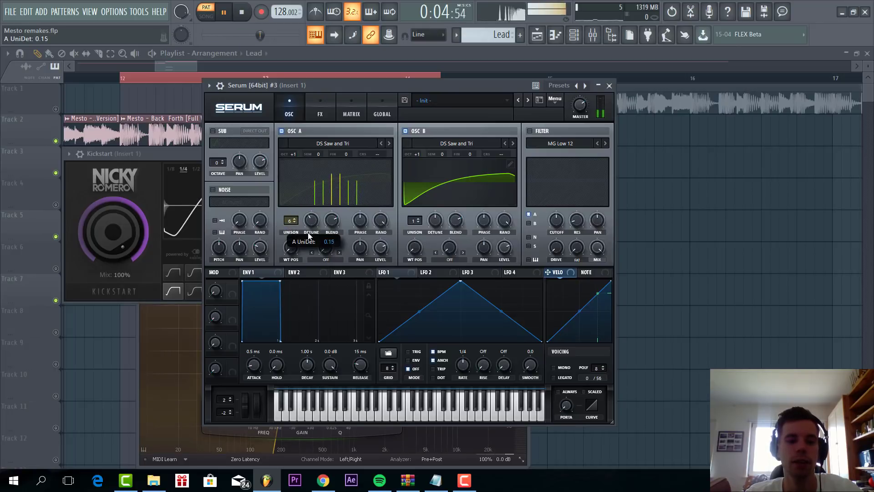
pyautogui.scroll(1, 292, 224)
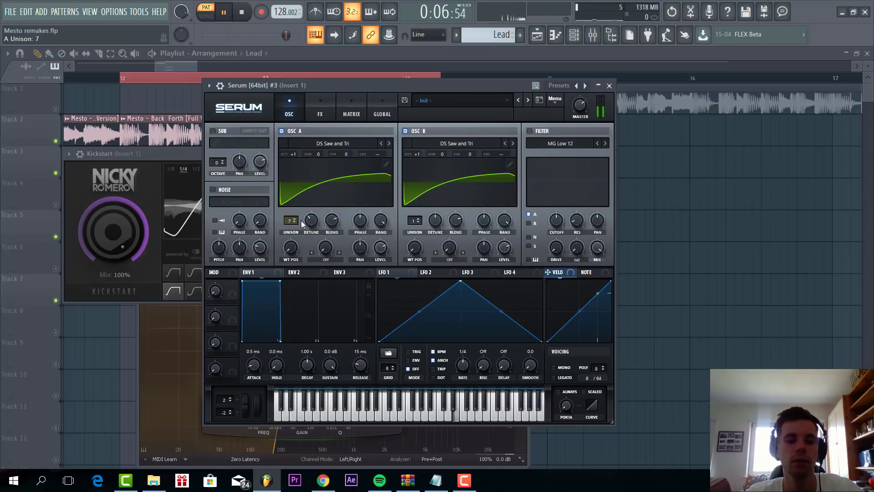
pyautogui.moveTo(416, 228)
pyautogui.mouseDown()
pyautogui.moveTo(418, 185)
pyautogui.moveTo(433, 220)
pyautogui.moveTo(435, 200)
pyautogui.mouseUp()
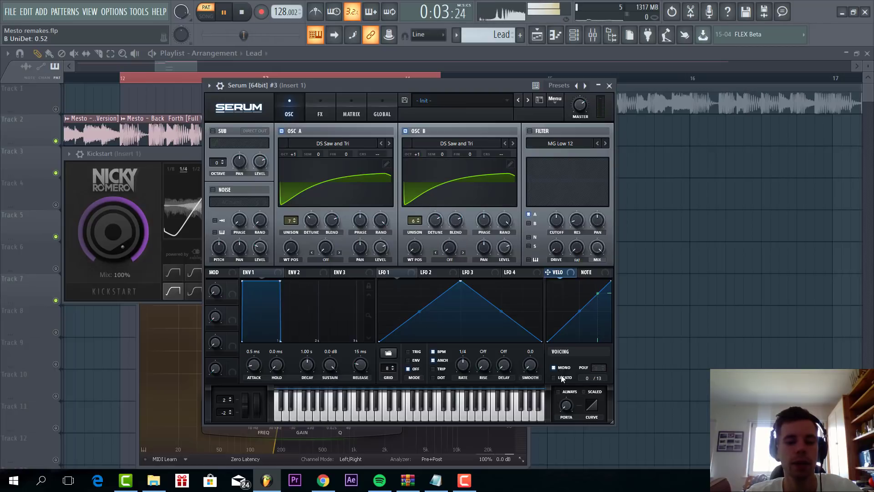
pyautogui.click(558, 392)
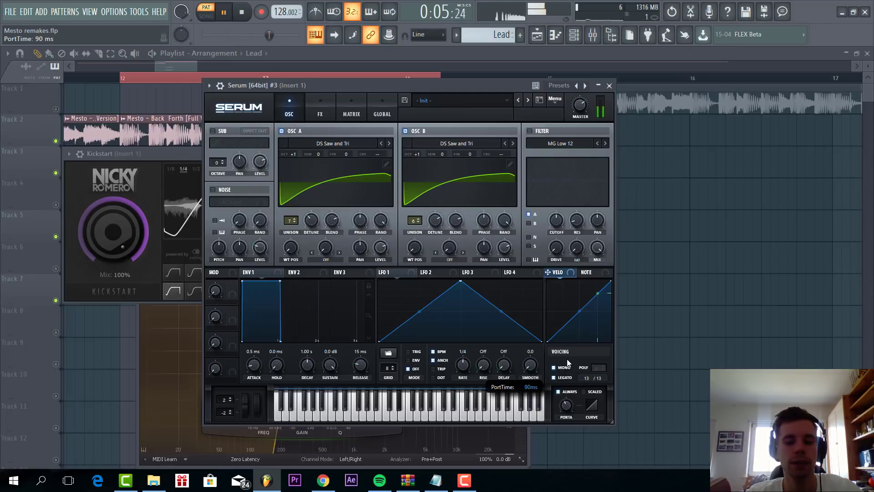
pyautogui.moveTo(567, 362); pyautogui.dragTo(569, 414)
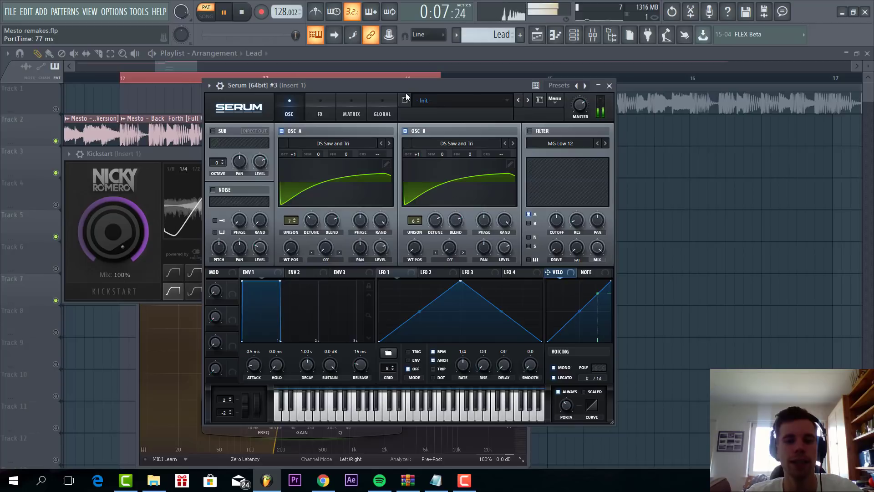
# Step: Enable an MG Low 24 filter with raised cutoff and more drive
pyautogui.click(530, 131)
pyautogui.click(605, 143)
pyautogui.click(605, 143)
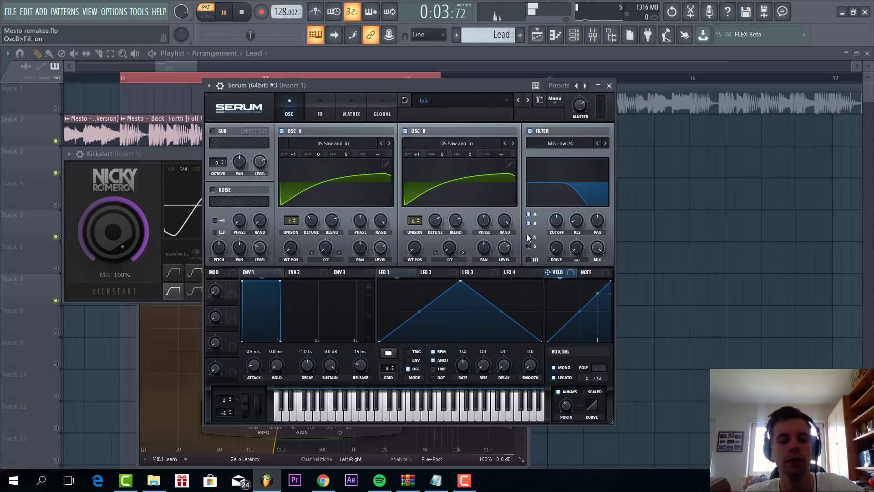
pyautogui.moveTo(556, 220); pyautogui.dragTo(556, 190)
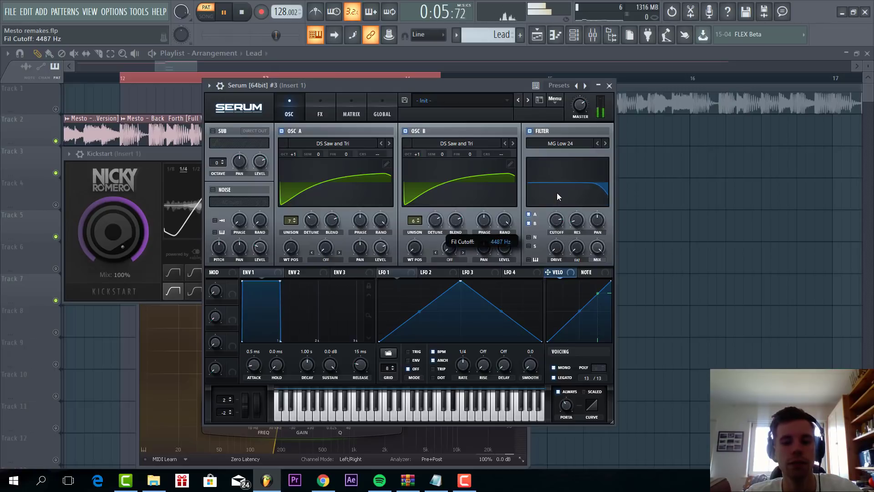
pyautogui.moveTo(555, 251); pyautogui.dragTo(555, 239)
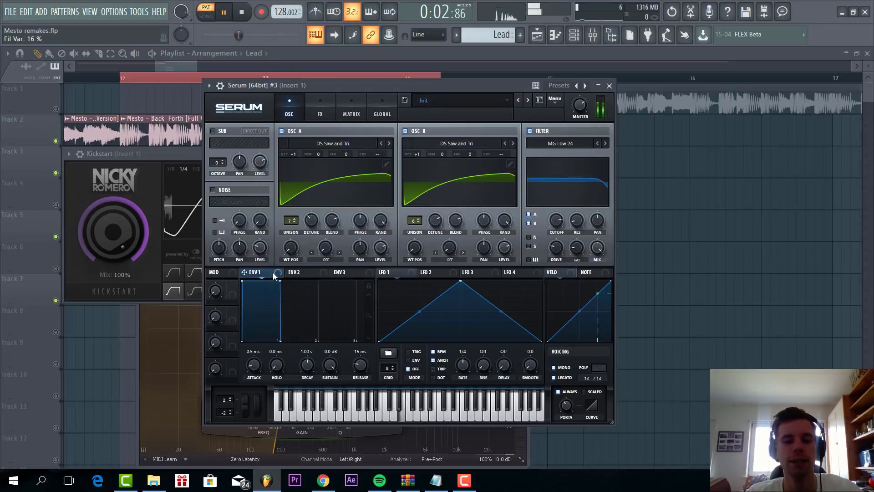
# Step: Give Env 2 zero sustain and a shorter decay, and lower Env 1's sustain
pyautogui.click(295, 273)
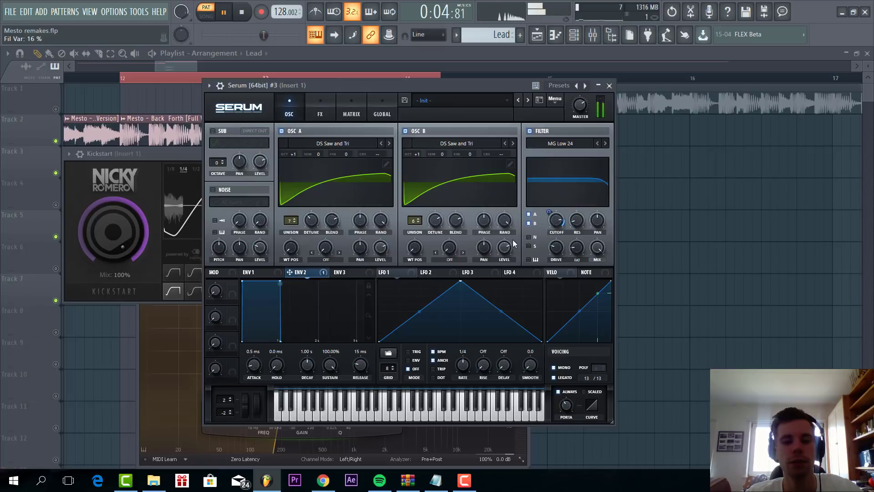
pyautogui.moveTo(326, 368); pyautogui.dragTo(326, 407)
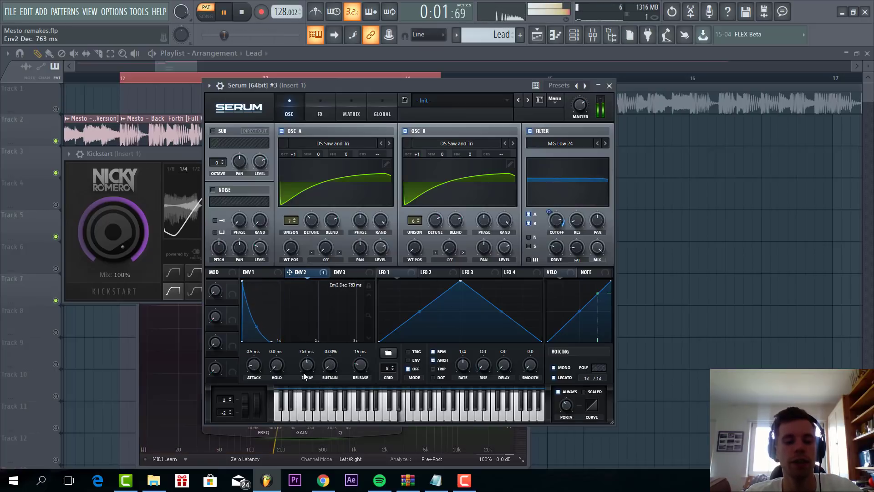
pyautogui.moveTo(305, 374); pyautogui.dragTo(304, 380)
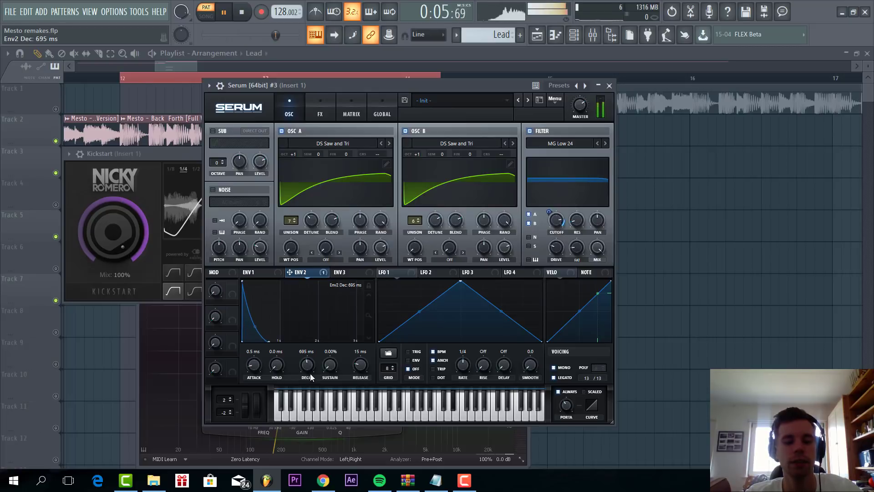
pyautogui.click(255, 269)
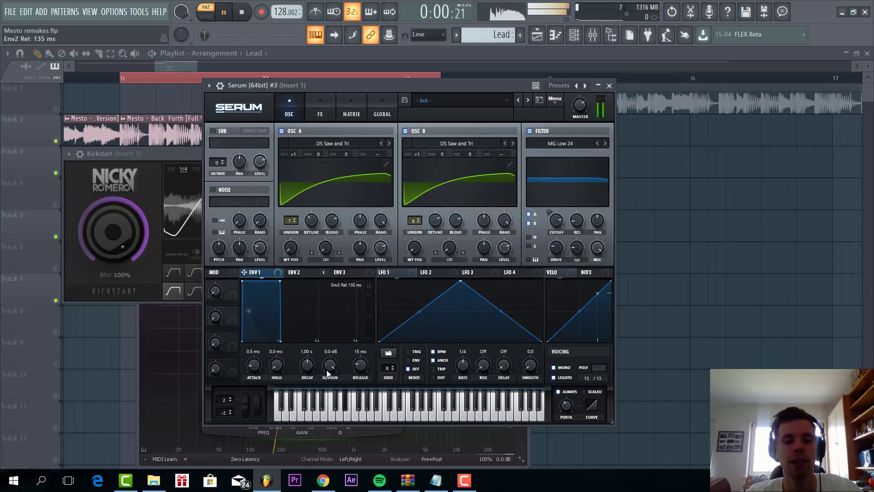
pyautogui.moveTo(323, 359); pyautogui.dragTo(332, 365)
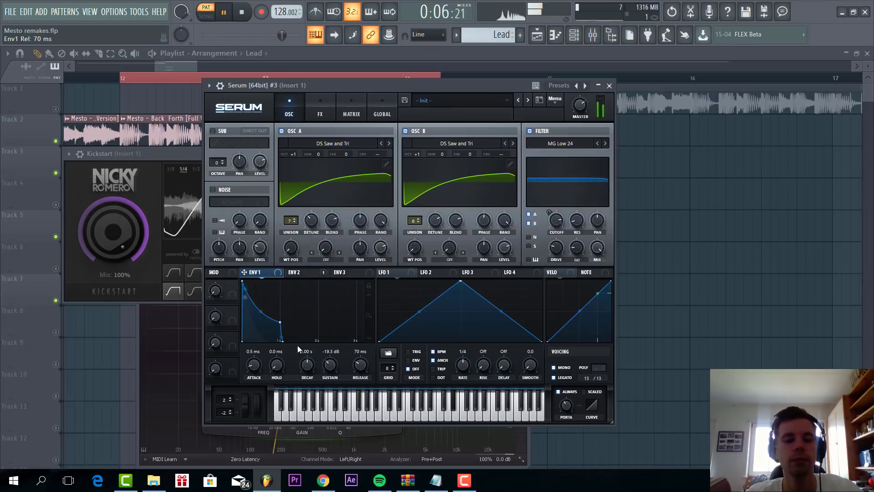
# Step: Route Env 3 to both oscillators' coarse pitch with zero sustain and a very short decay
pyautogui.click(338, 273)
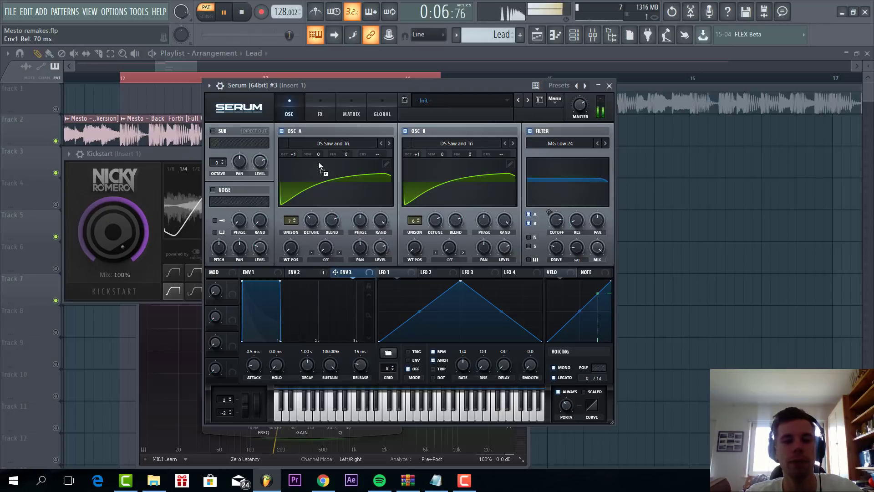
pyautogui.moveTo(319, 162); pyautogui.dragTo(378, 154)
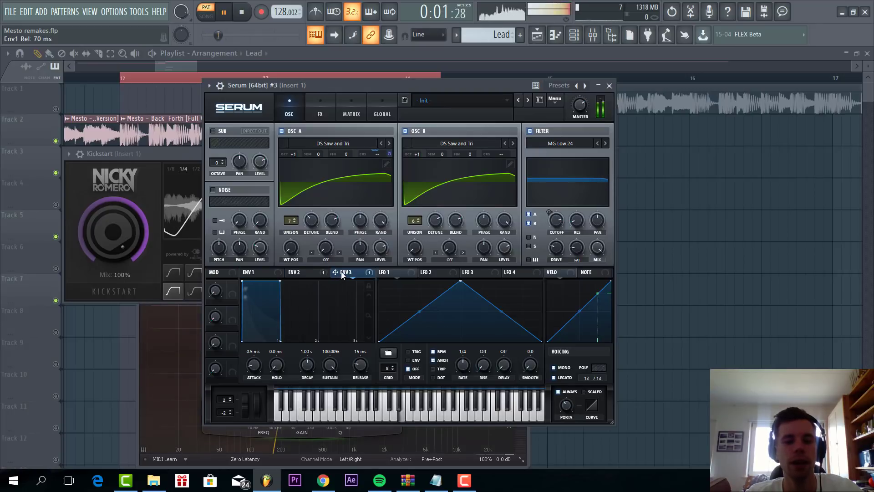
pyautogui.moveTo(501, 156); pyautogui.dragTo(501, 154)
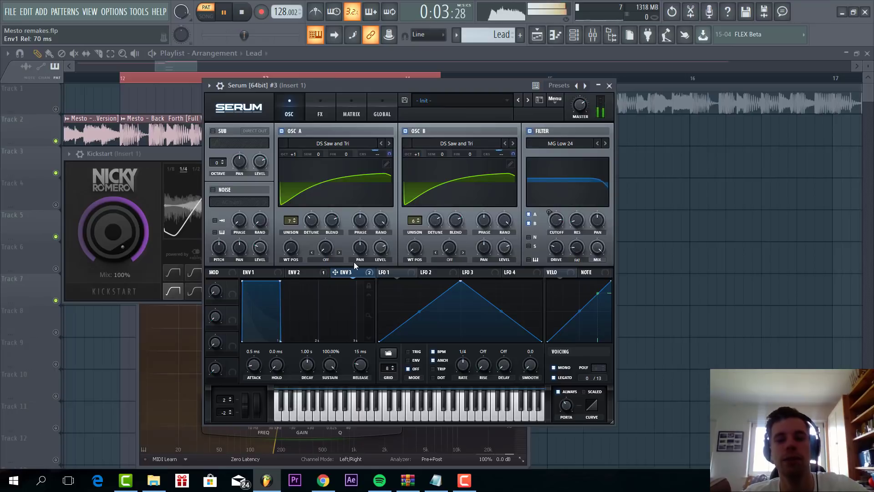
pyautogui.moveTo(330, 365); pyautogui.dragTo(332, 401)
pyautogui.moveTo(308, 364); pyautogui.dragTo(299, 383)
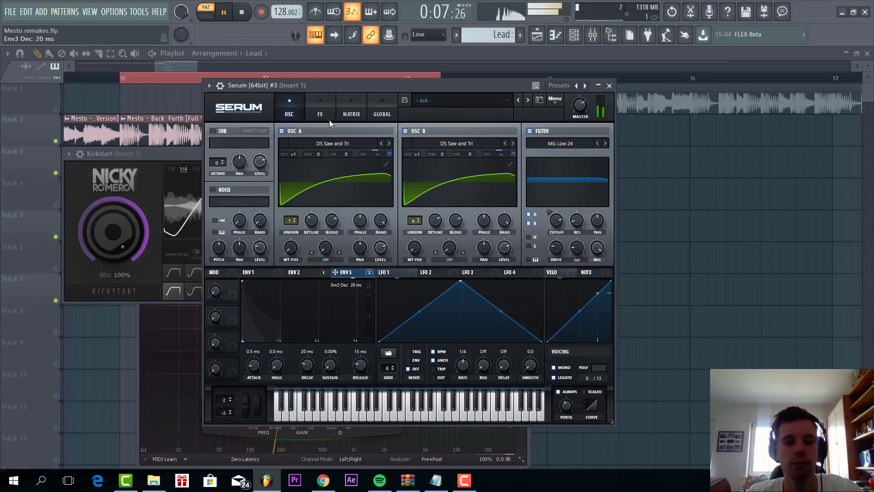
pyautogui.click(351, 112)
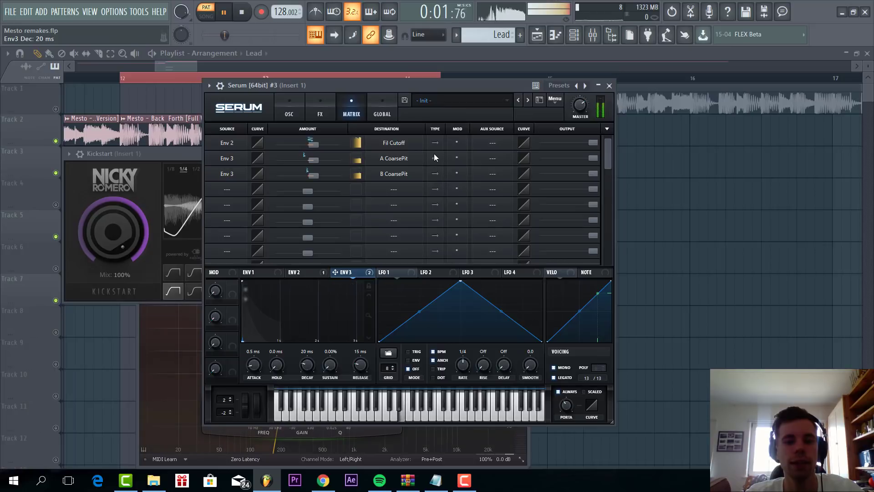
pyautogui.click(289, 111)
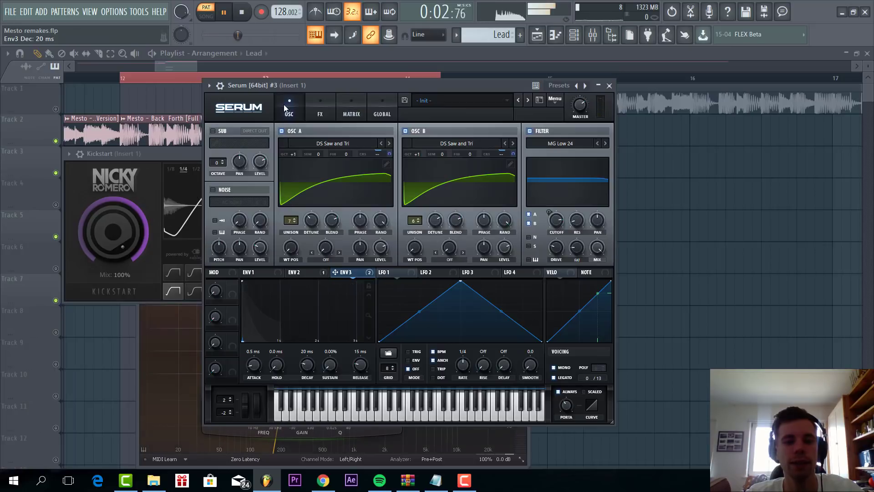
# Step: Enable AC hum1 noise at 14%, modulated by Env 2 and routed through the filter
pyautogui.click(212, 189)
pyautogui.click(286, 271)
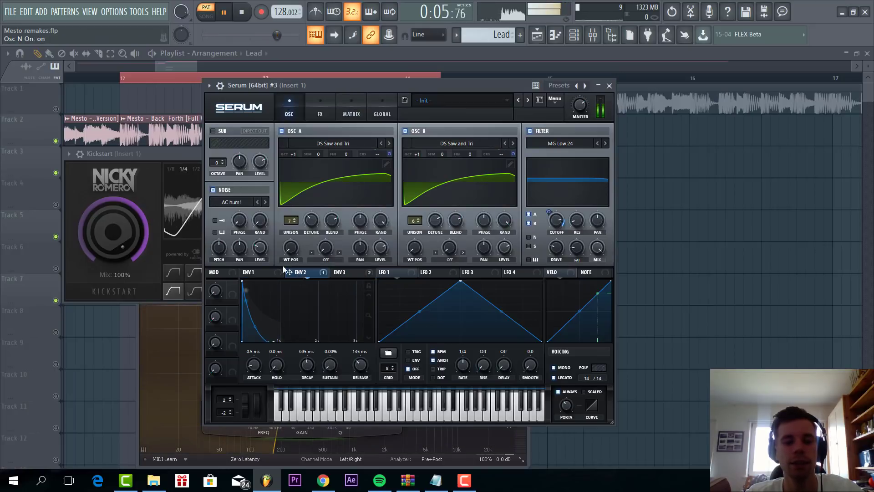
pyautogui.moveTo(258, 254); pyautogui.dragTo(259, 248)
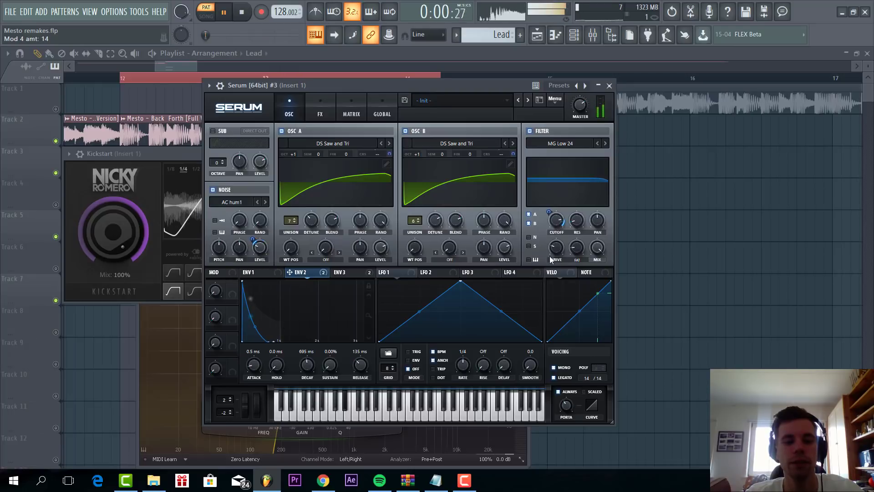
pyautogui.click(528, 237)
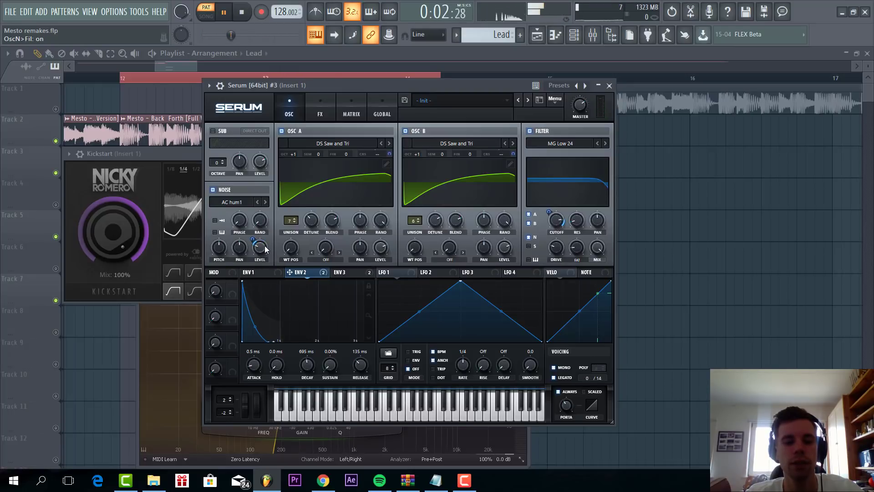
pyautogui.moveTo(260, 247)
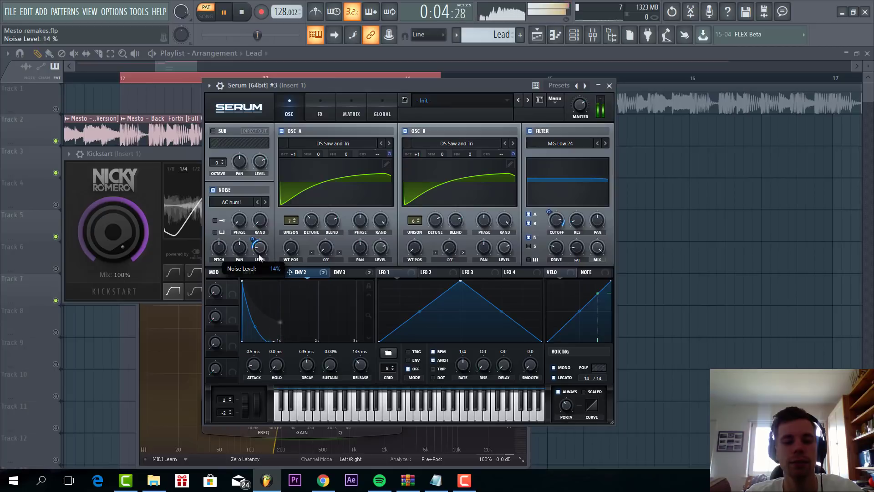
pyautogui.click(321, 114)
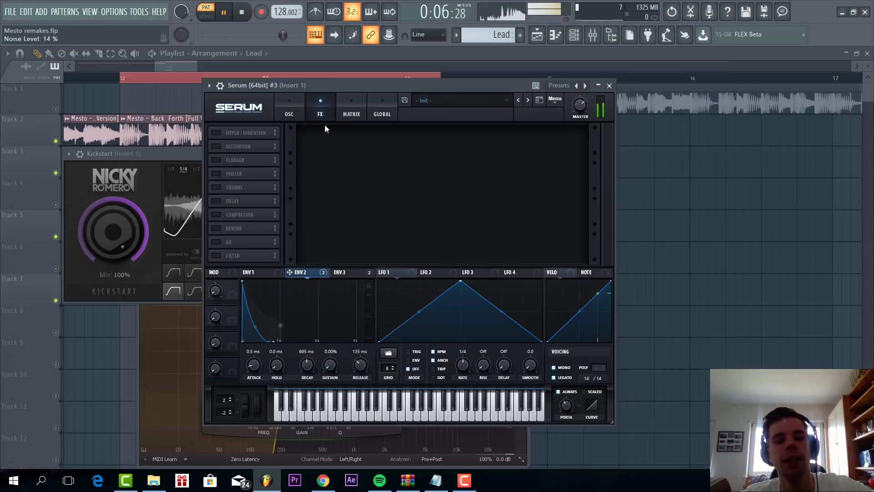
# Step: Enable Hyper/Dimension at 27% size and a multiband compressor
pyautogui.click(217, 133)
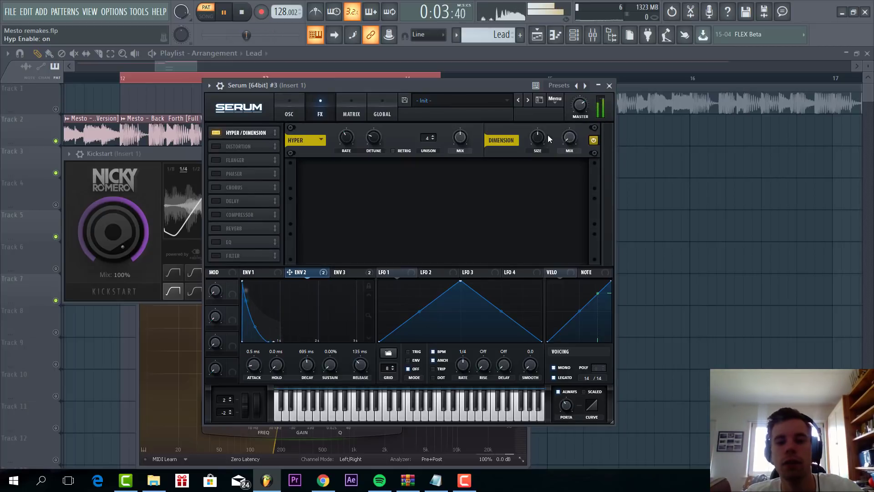
pyautogui.moveTo(537, 139)
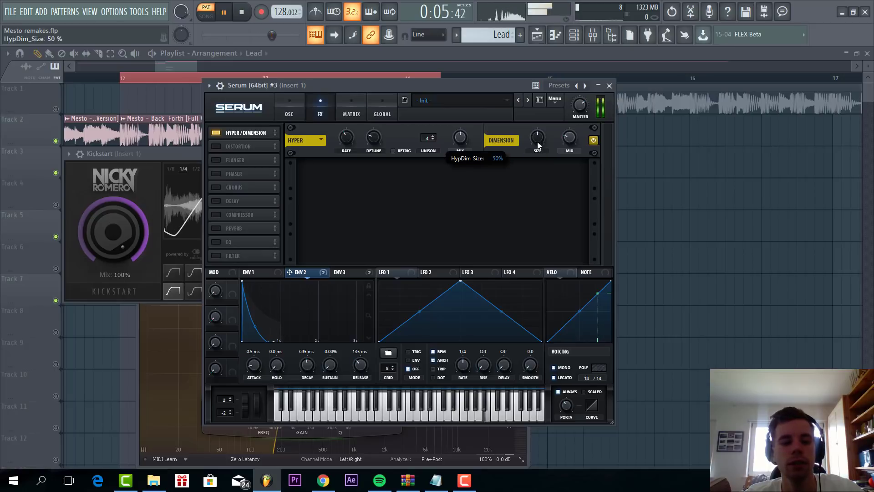
pyautogui.moveTo(537, 137); pyautogui.dragTo(531, 151)
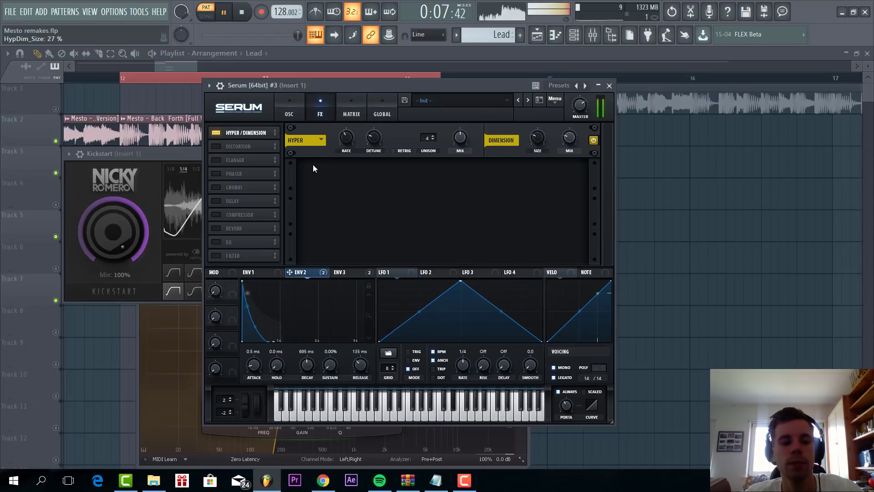
pyautogui.click(216, 214)
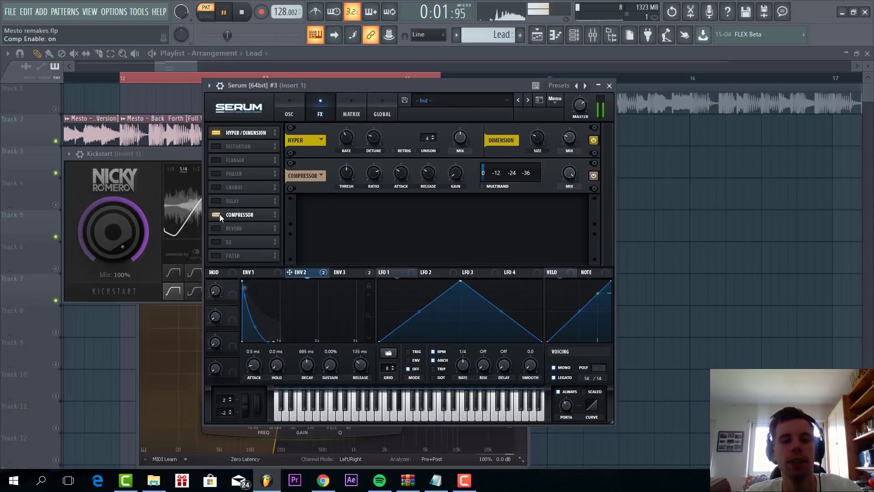
pyautogui.click(481, 186)
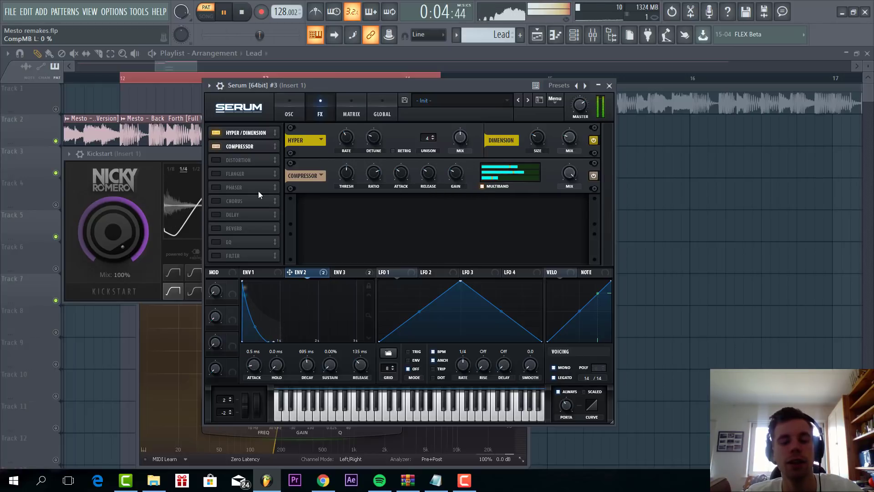
# Step: Enable reverb and EQ in Serum's FX rack, routing Env 2 to the EQ gain
pyautogui.click(217, 228)
pyautogui.moveTo(232, 228); pyautogui.dragTo(232, 160)
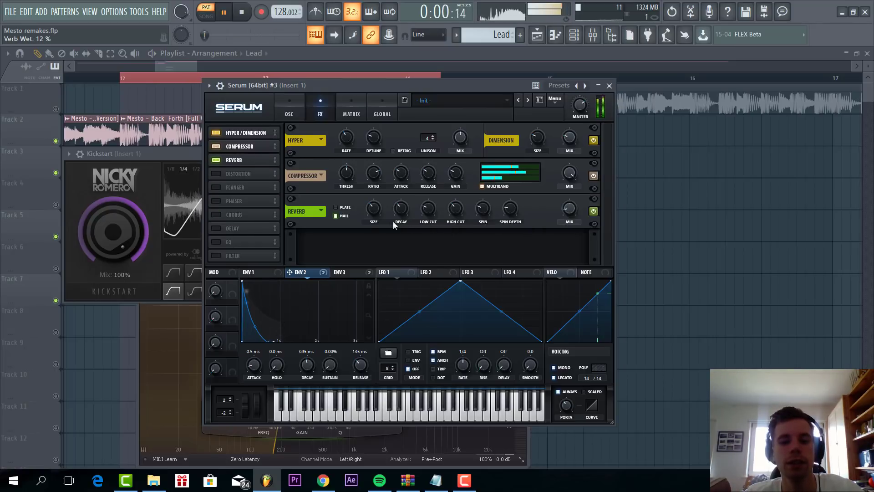
pyautogui.click(215, 242)
pyautogui.moveTo(538, 244)
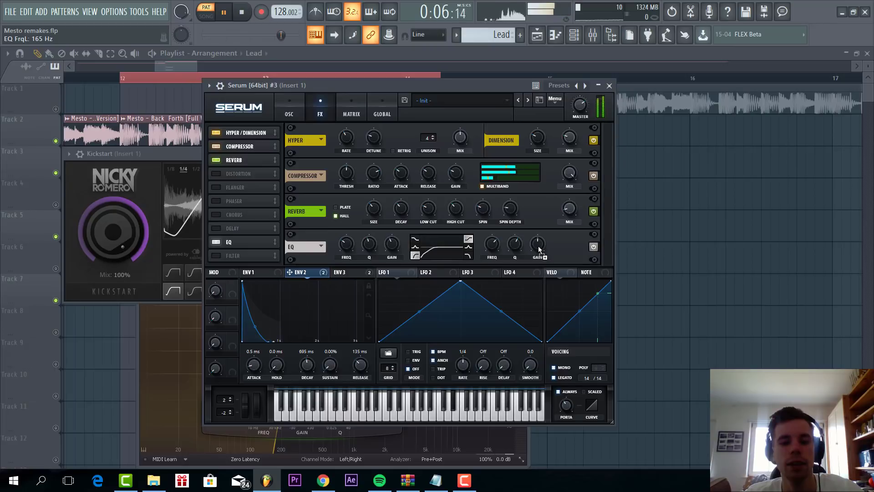
pyautogui.moveTo(538, 249); pyautogui.dragTo(537, 245)
# Step: Make the Env 2 EQ-gain modulation bipolar at -2, tune the EQ frequency, master to about 50%
pyautogui.click(351, 108)
pyautogui.click(436, 206)
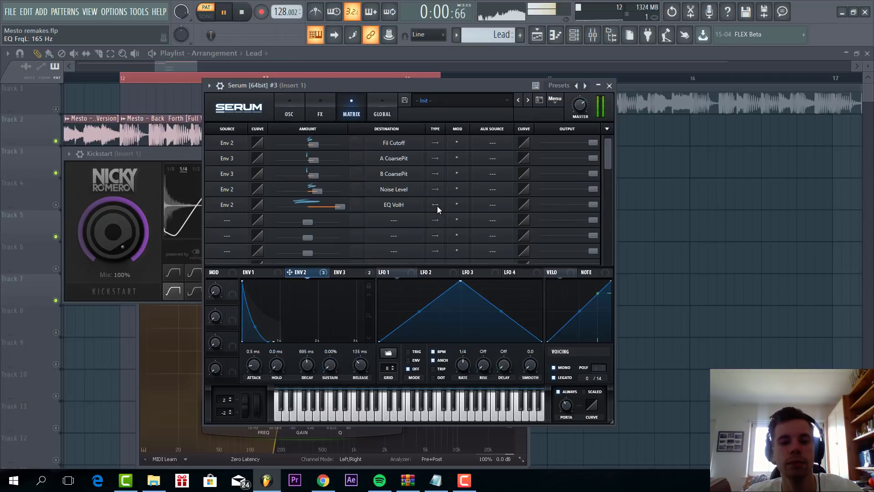
pyautogui.click(319, 111)
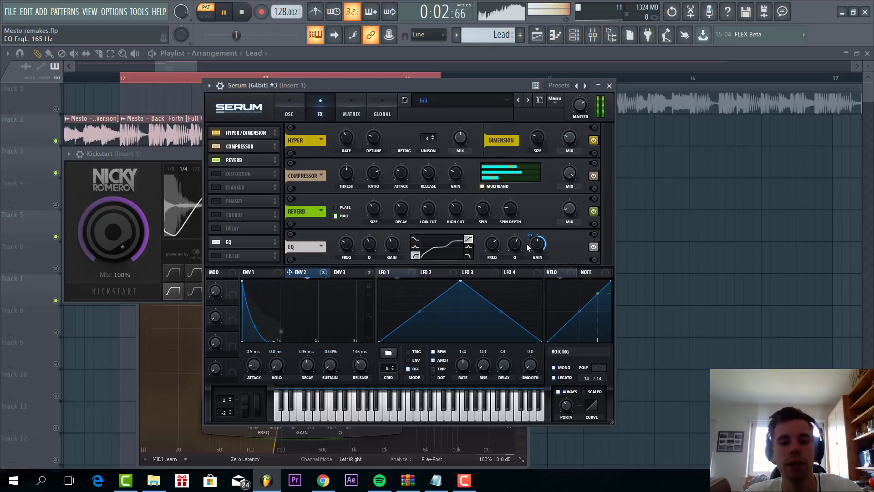
pyautogui.moveTo(527, 246); pyautogui.dragTo(534, 257)
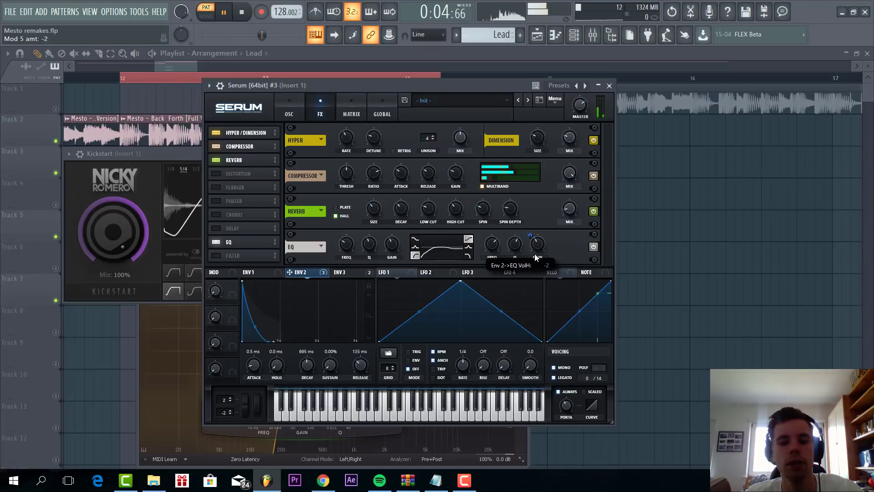
pyautogui.moveTo(537, 244)
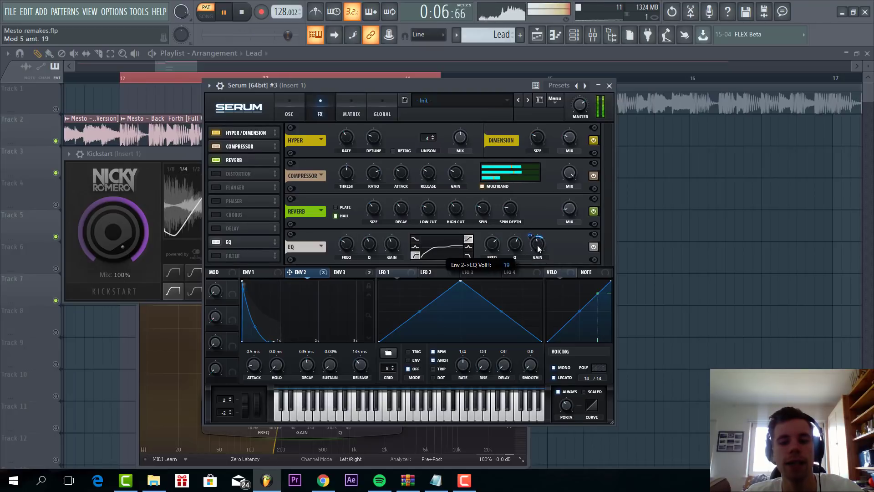
pyautogui.moveTo(492, 243); pyautogui.dragTo(493, 253)
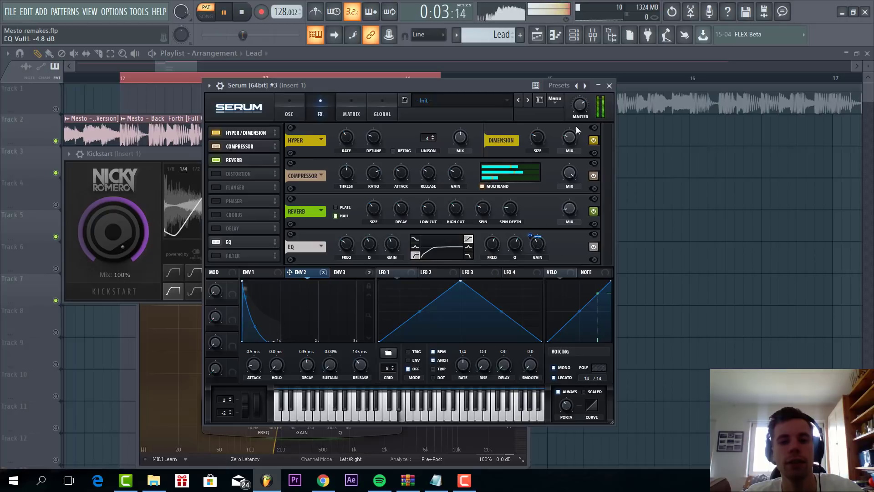
pyautogui.moveTo(580, 105)
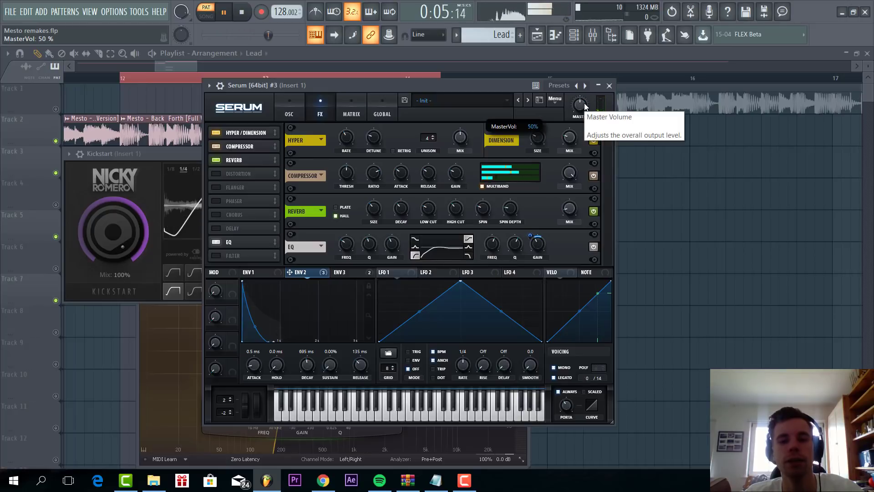
pyautogui.scroll(2, 583, 103)
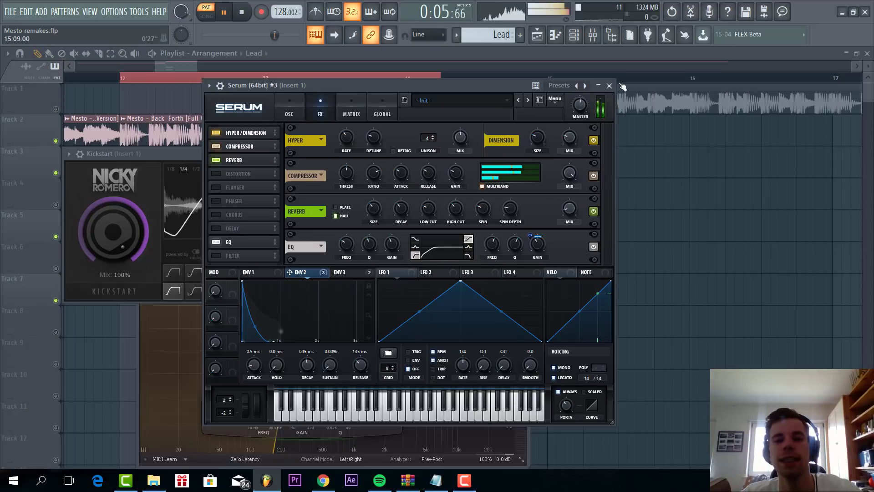
# Step: Switch to the Bass pattern, open its Serum and reset the BS Matroda preset to Init
pyautogui.press('Escape')
pyautogui.press('Escape')
pyautogui.press('Escape')
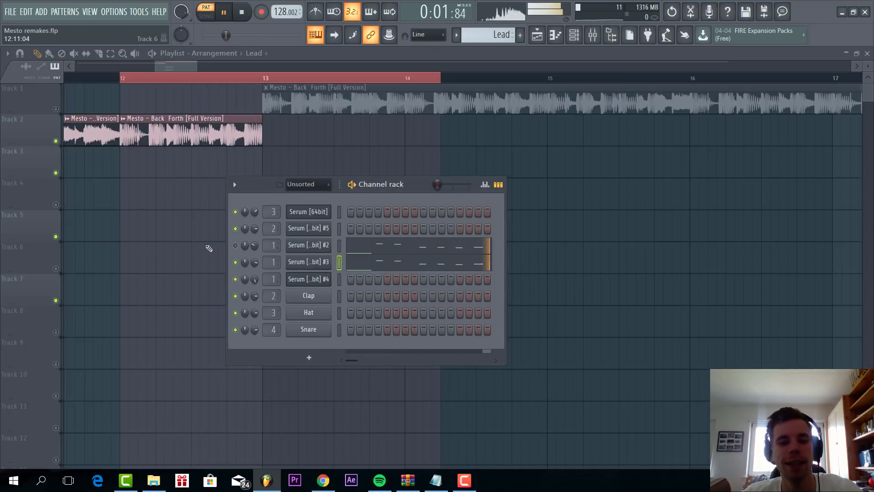
pyautogui.moveTo(478, 31); pyautogui.dragTo(473, 49)
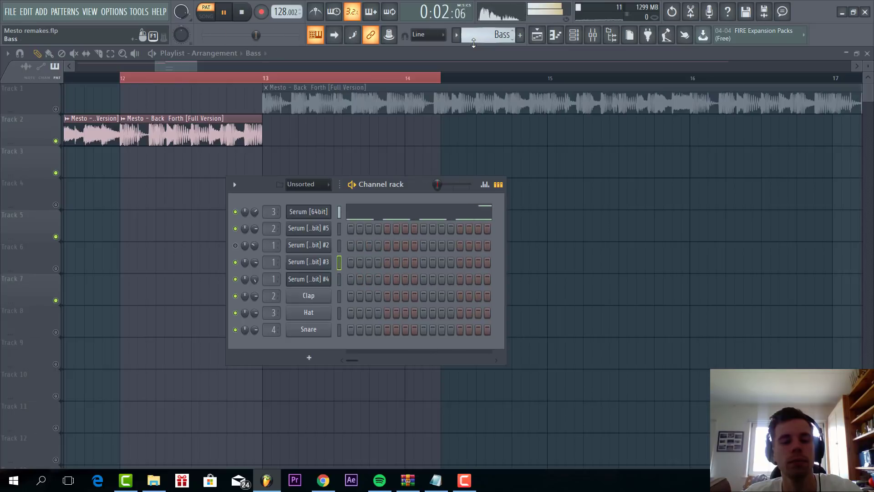
pyautogui.click(312, 216)
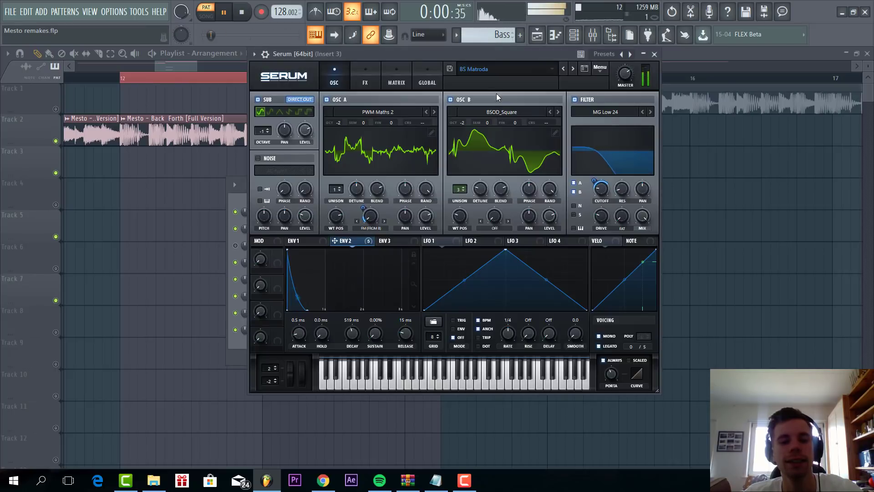
pyautogui.moveTo(487, 54); pyautogui.dragTo(488, 84)
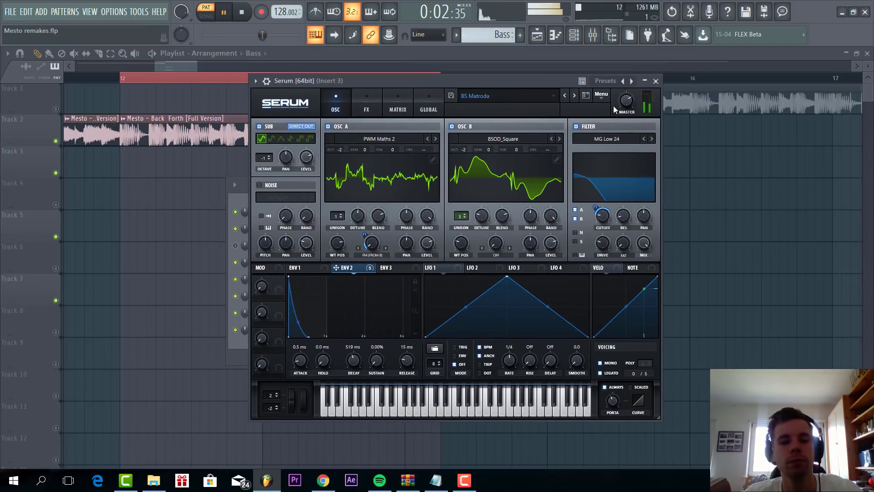
pyautogui.click(601, 94)
pyautogui.click(623, 147)
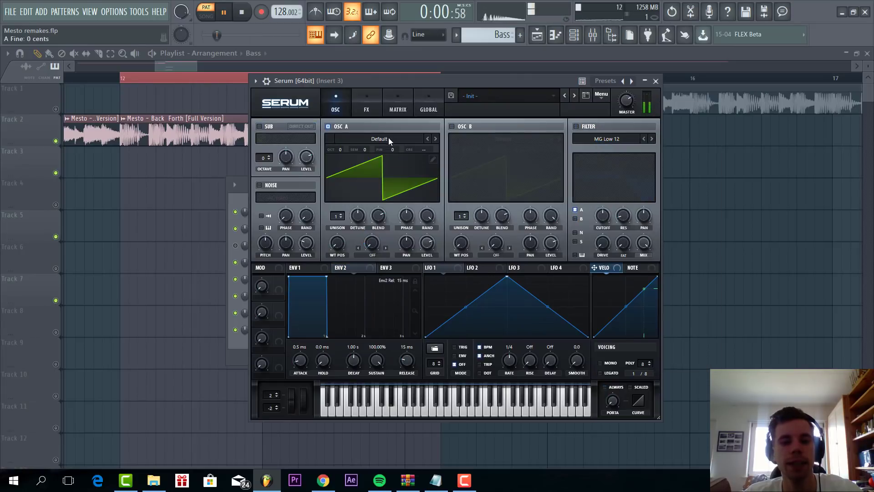
# Step: Load PWM Maths 2 into oscillator A, two octaves down with a shifted wavetable position
pyautogui.click(389, 137)
pyautogui.moveTo(430, 149)
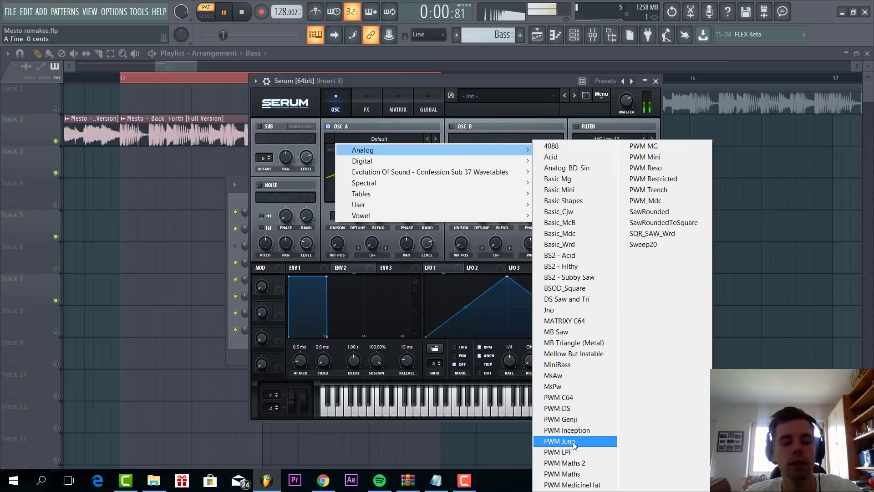
pyautogui.click(586, 463)
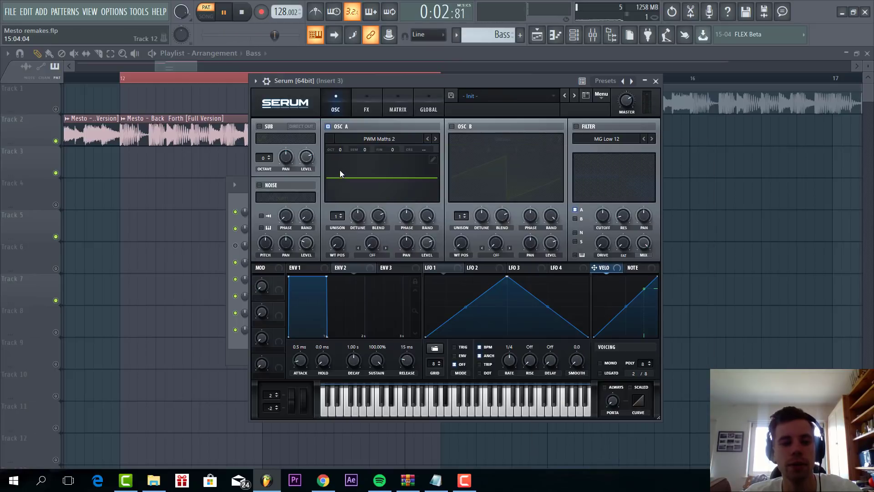
pyautogui.moveTo(340, 152); pyautogui.dragTo(342, 181)
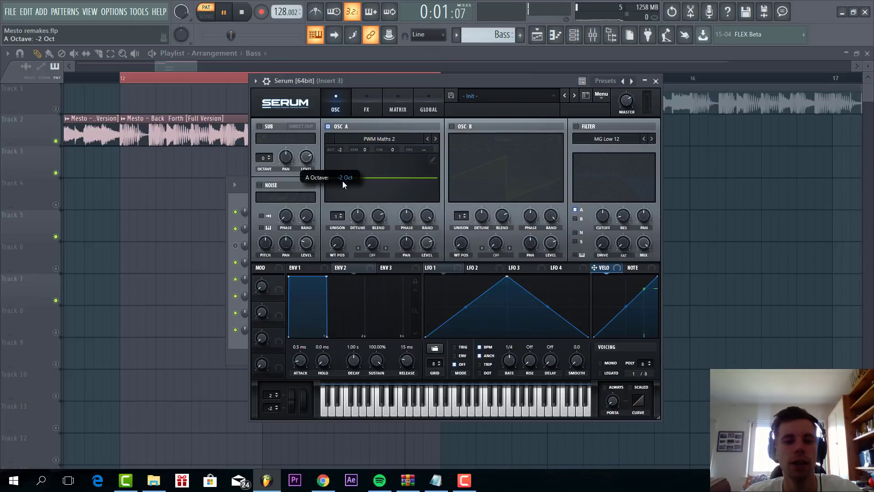
pyautogui.moveTo(337, 243)
pyautogui.mouseDown()
pyautogui.moveTo(343, 222)
pyautogui.moveTo(342, 239)
pyautogui.mouseUp()
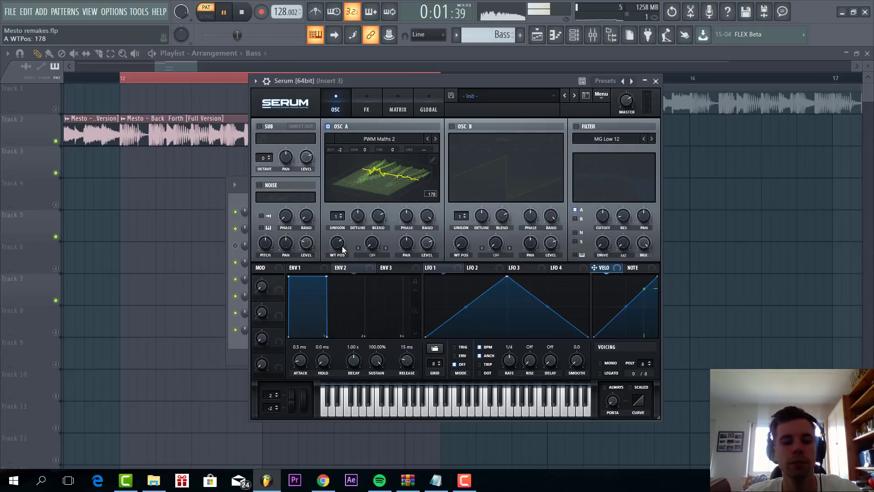
# Step: Enable oscillator B with BSOD_Square, unison, two octaves down; set A's warp to FM from B
pyautogui.click(451, 127)
pyautogui.click(483, 139)
pyautogui.moveTo(486, 150)
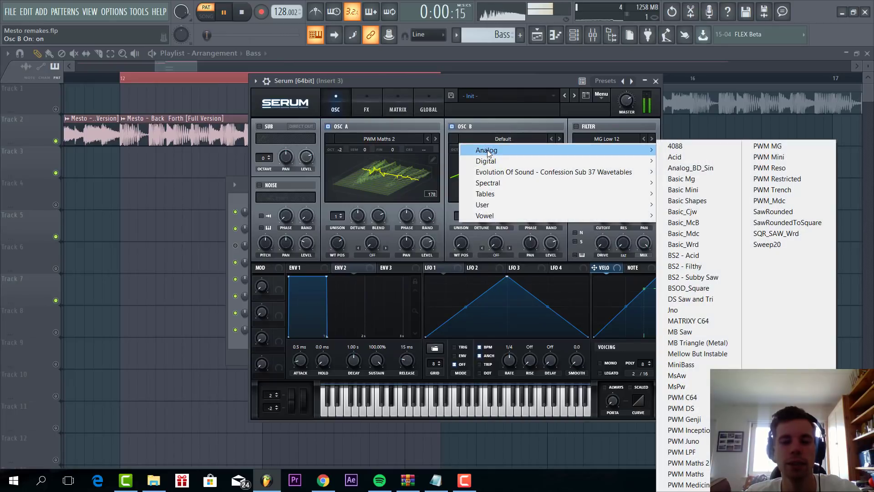
pyautogui.click(708, 288)
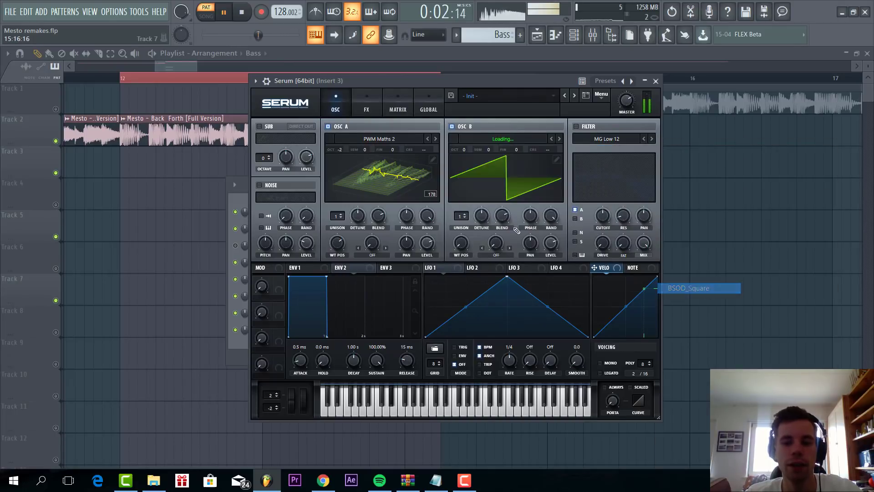
pyautogui.moveTo(459, 216)
pyautogui.mouseDown()
pyautogui.moveTo(465, 190)
pyautogui.moveTo(461, 223)
pyautogui.mouseUp()
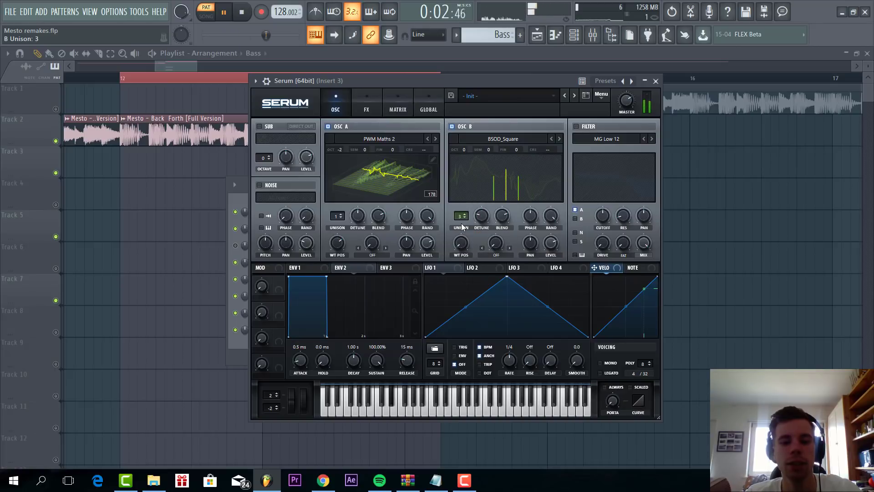
pyautogui.moveTo(466, 155); pyautogui.dragTo(468, 182)
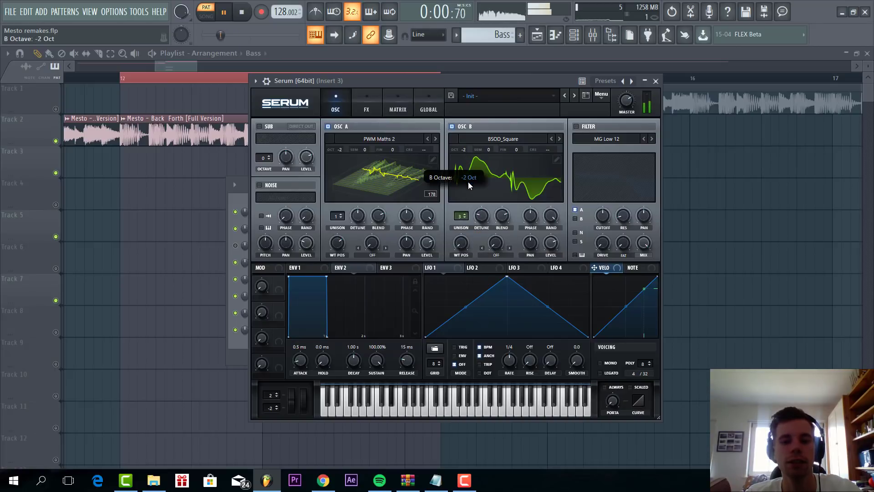
pyautogui.moveTo(460, 243); pyautogui.dragTo(461, 228)
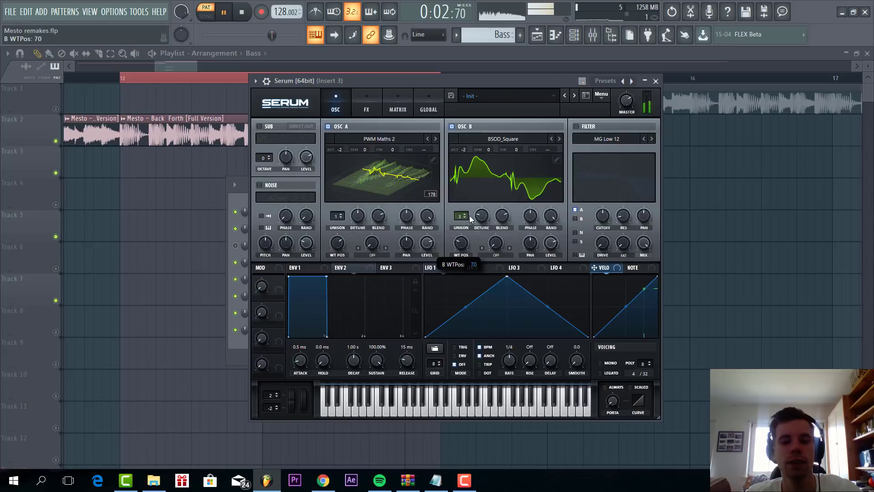
pyautogui.click(372, 255)
pyautogui.click(386, 213)
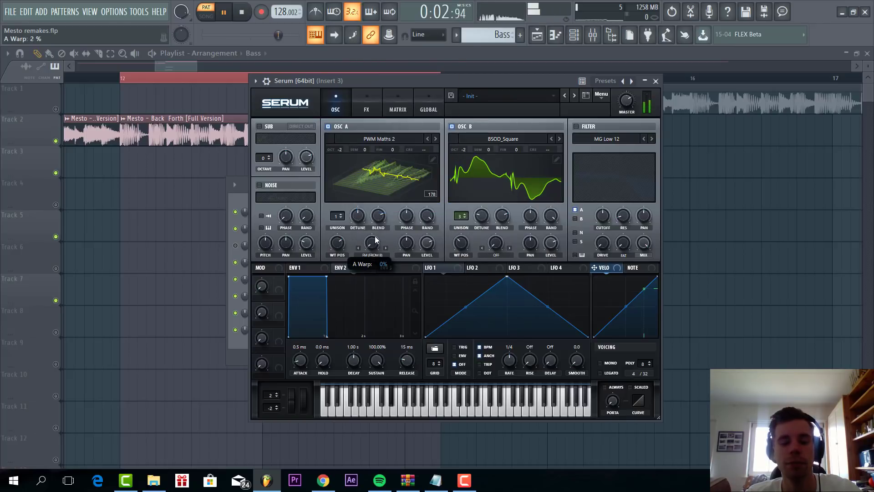
pyautogui.moveTo(373, 243)
pyautogui.mouseDown()
pyautogui.moveTo(381, 222)
pyautogui.moveTo(369, 214)
pyautogui.mouseUp()
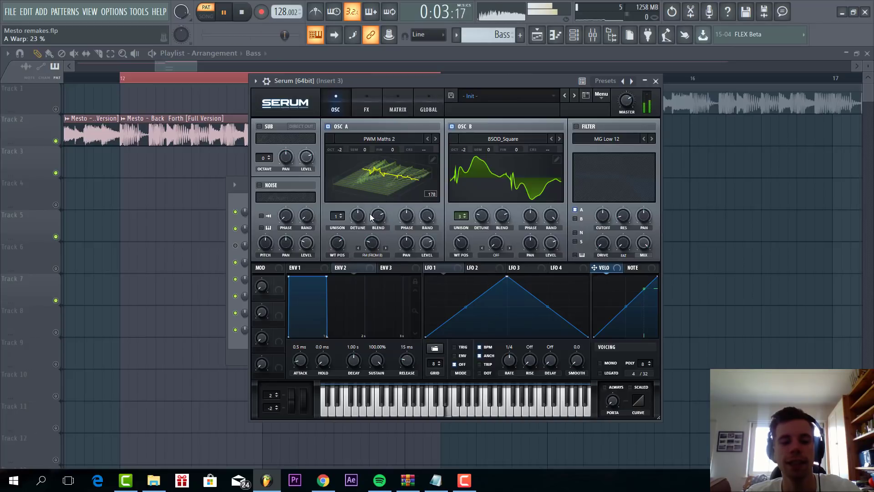
# Step: Enable an MG Low 24 filter with lowered cutoff and route oscillator B through it
pyautogui.click(579, 128)
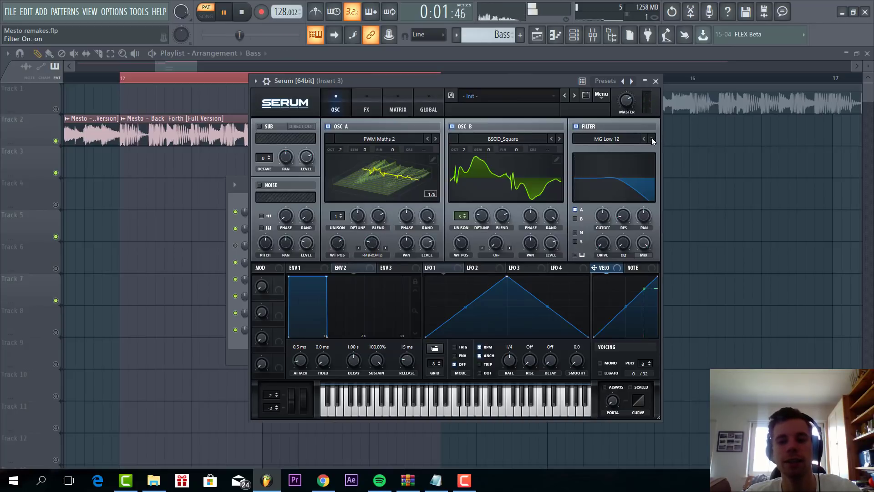
pyautogui.click(651, 138)
pyautogui.moveTo(609, 209); pyautogui.dragTo(597, 222)
pyautogui.click(575, 218)
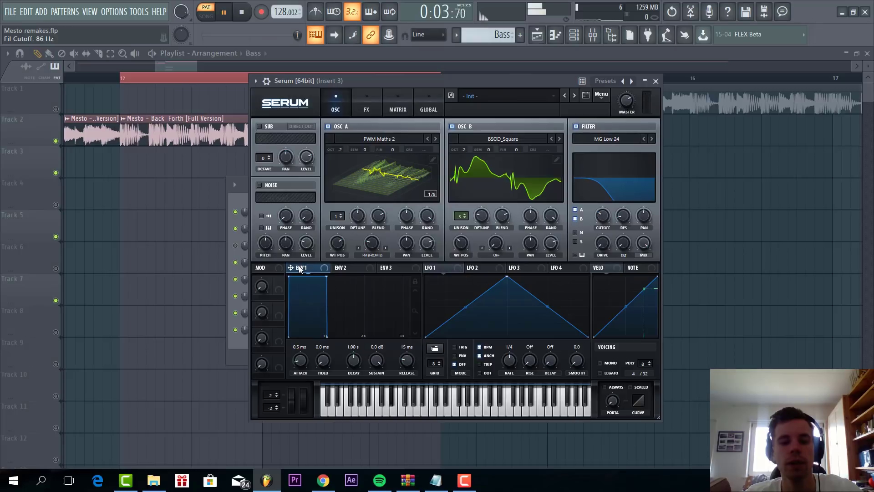
# Step: Modulate the filter cutoff with Env 1, lowering its sustain and setting the sweep amount
pyautogui.moveTo(310, 267); pyautogui.dragTo(599, 217)
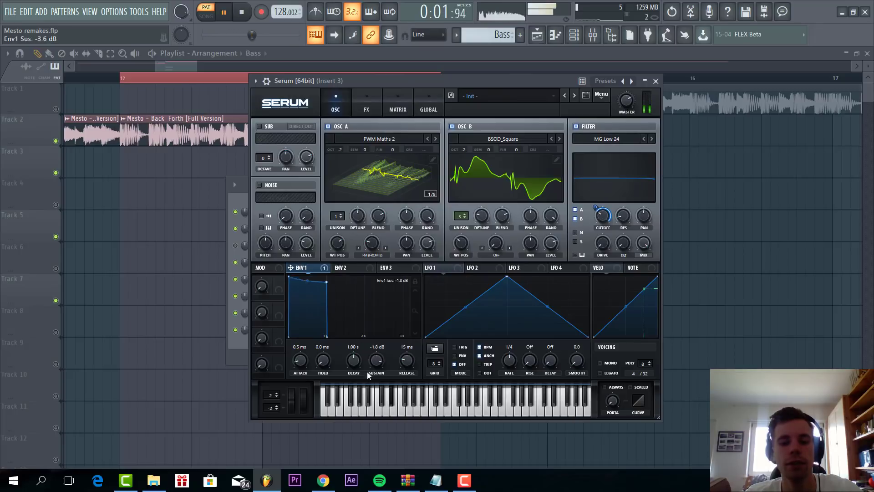
pyautogui.moveTo(376, 360)
pyautogui.mouseDown()
pyautogui.moveTo(365, 373)
pyautogui.moveTo(354, 368)
pyautogui.moveTo(400, 348)
pyautogui.moveTo(375, 359)
pyautogui.mouseUp()
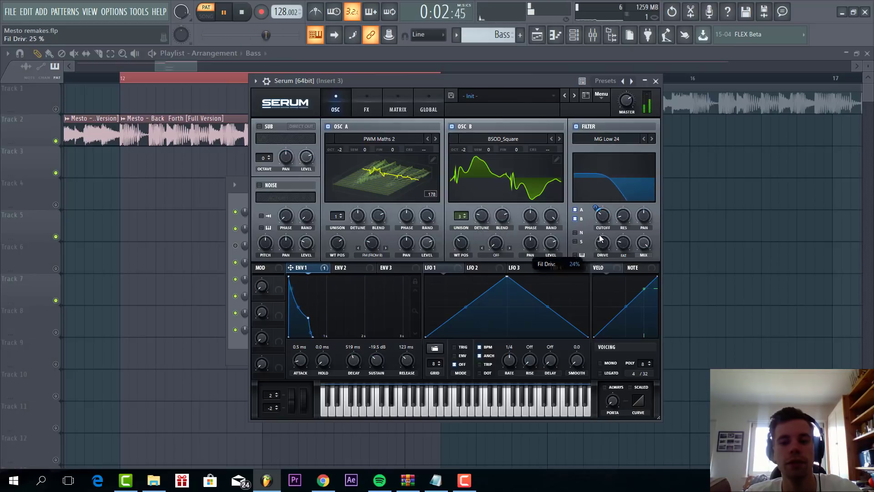
pyautogui.moveTo(598, 212); pyautogui.dragTo(598, 201)
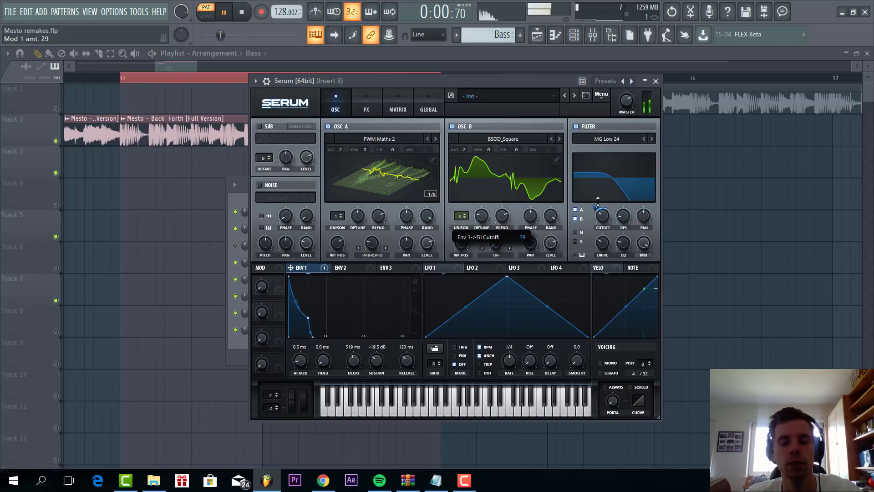
# Step: Route Env 2 to the coarse pitch knobs of oscillators A and B
pyautogui.click(365, 270)
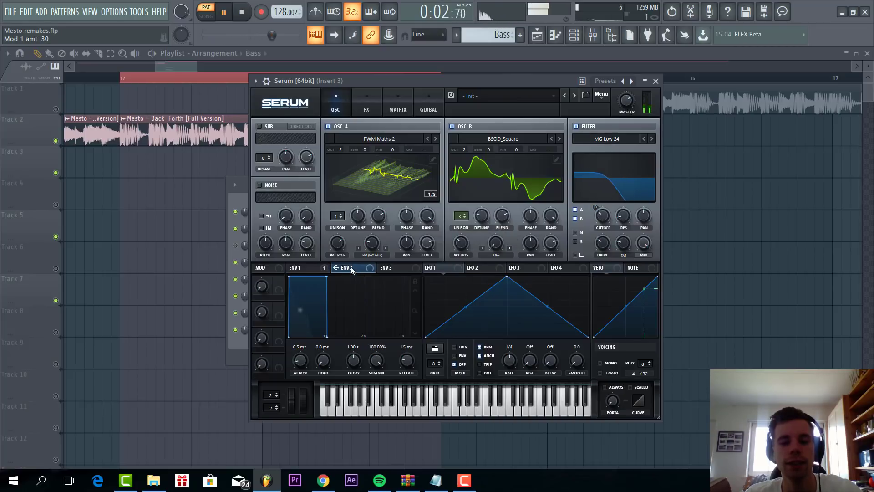
pyautogui.moveTo(425, 145); pyautogui.dragTo(424, 149)
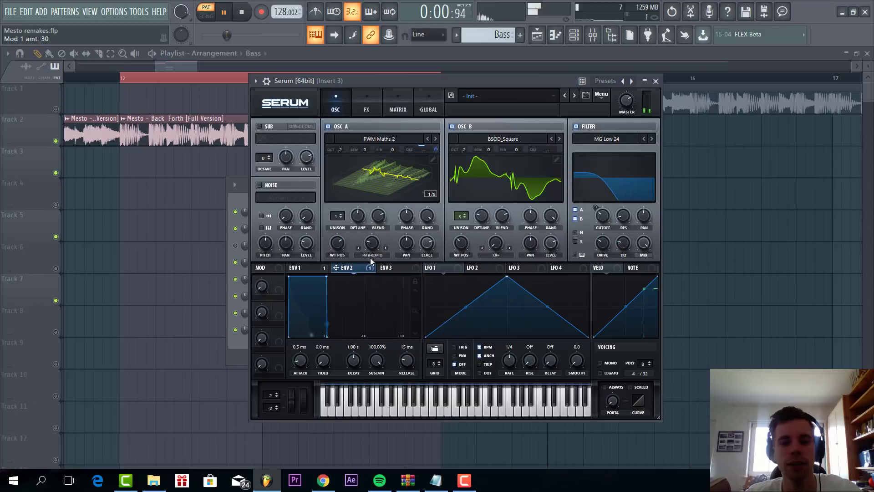
pyautogui.moveTo(336, 267)
pyautogui.mouseDown()
pyautogui.moveTo(558, 145)
pyautogui.moveTo(549, 146)
pyautogui.mouseUp()
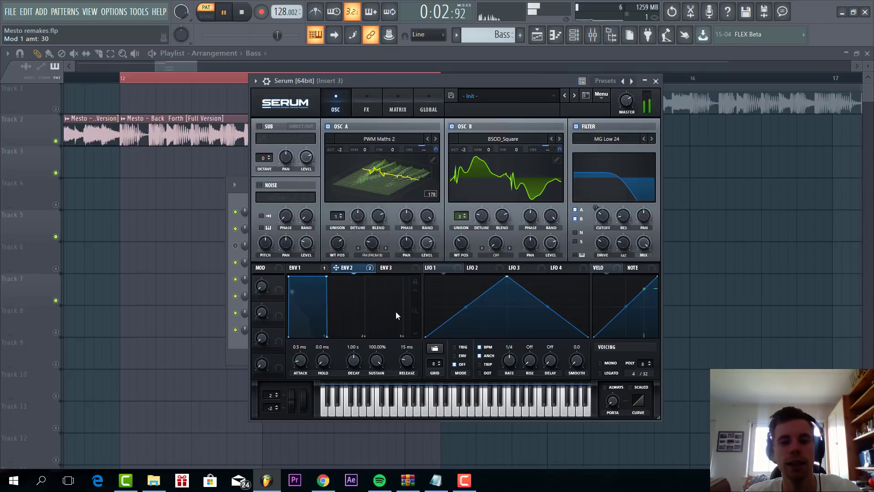
pyautogui.moveTo(376, 361)
pyautogui.mouseDown()
pyautogui.moveTo(348, 392)
pyautogui.moveTo(346, 378)
pyautogui.mouseUp()
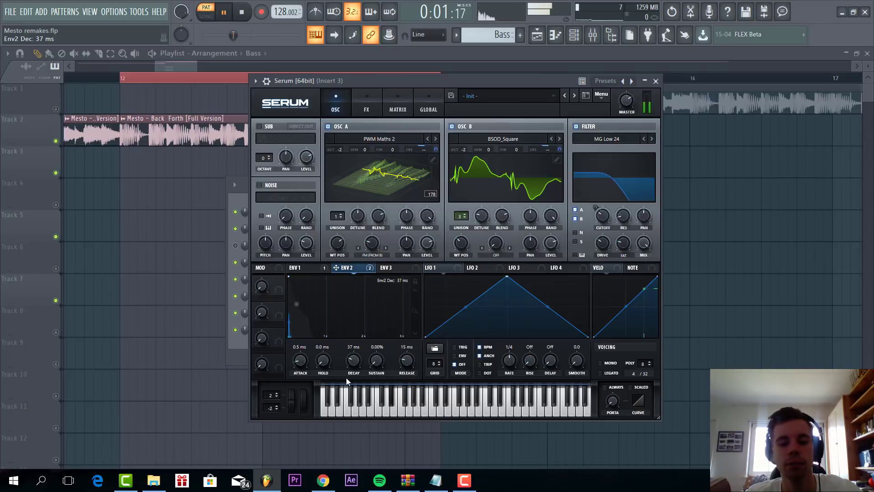
# Step: Make both Env 2 coarse-pitch modulations unipolar in the modulation matrix
pyautogui.click(398, 104)
pyautogui.click(478, 169)
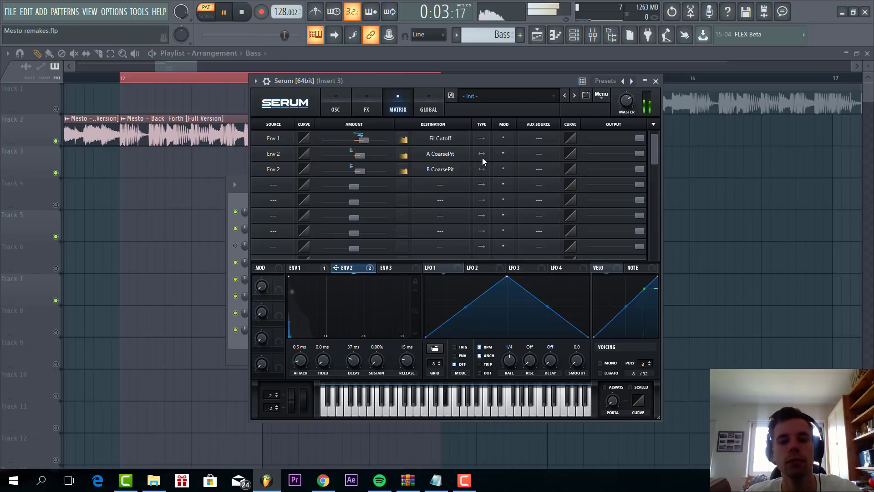
pyautogui.click(478, 154)
pyautogui.click(335, 105)
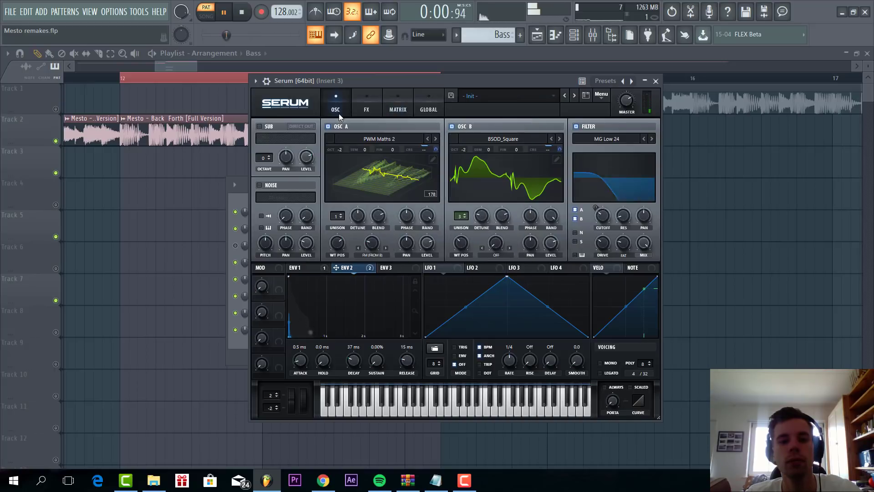
# Step: Set the bass voicing to mono legato with always-on glide
pyautogui.click(599, 363)
pyautogui.click(613, 387)
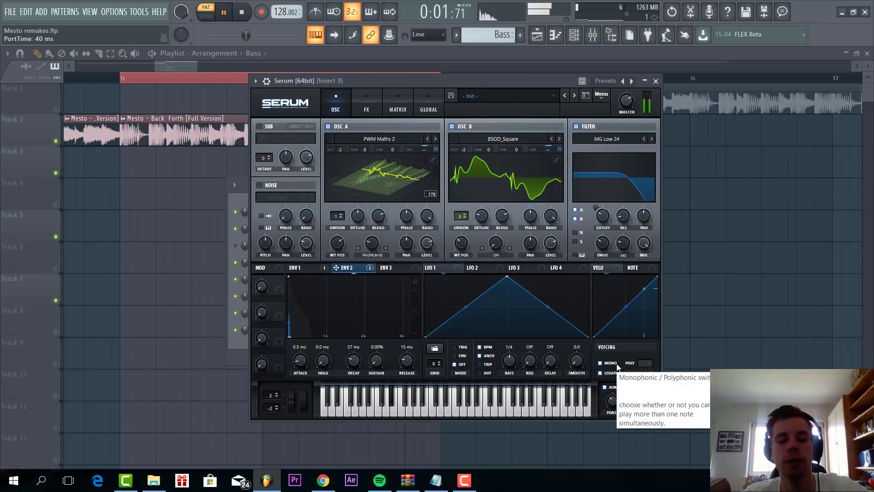
pyautogui.click(359, 104)
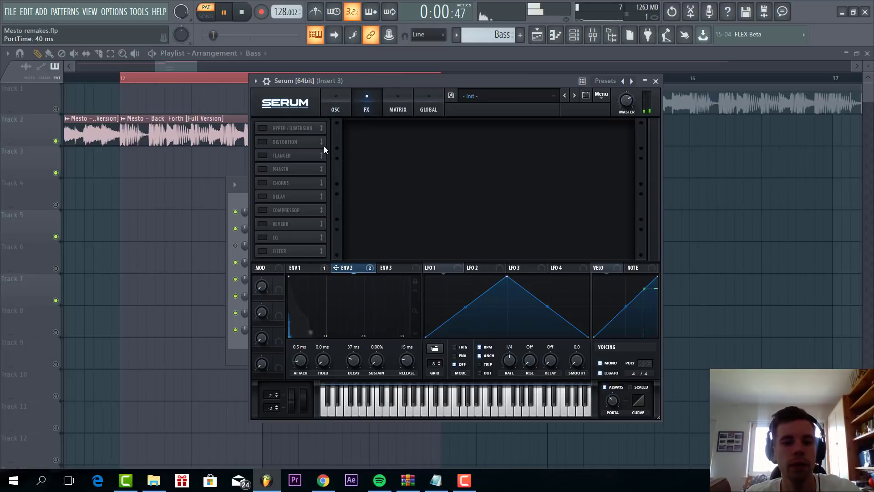
# Step: Add a compressor at the top of the FX chain and enable Hyper/Dimension
pyautogui.click(257, 208)
pyautogui.moveTo(310, 214); pyautogui.dragTo(299, 124)
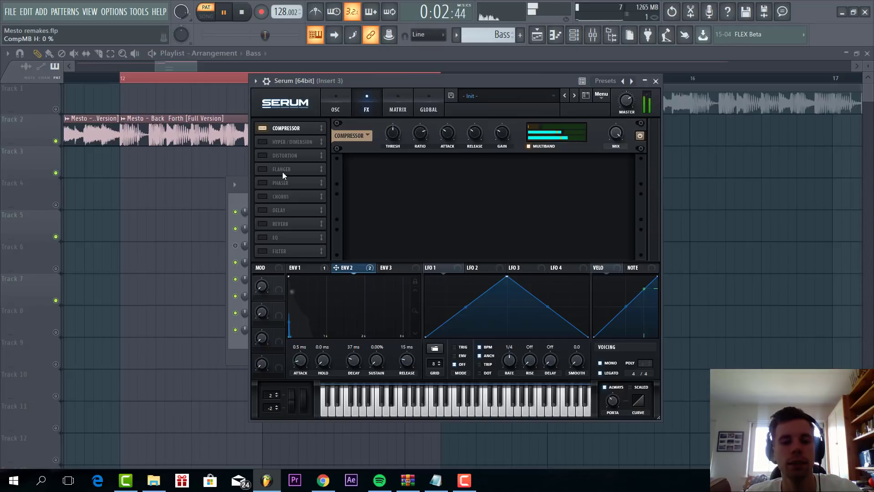
pyautogui.click(261, 155)
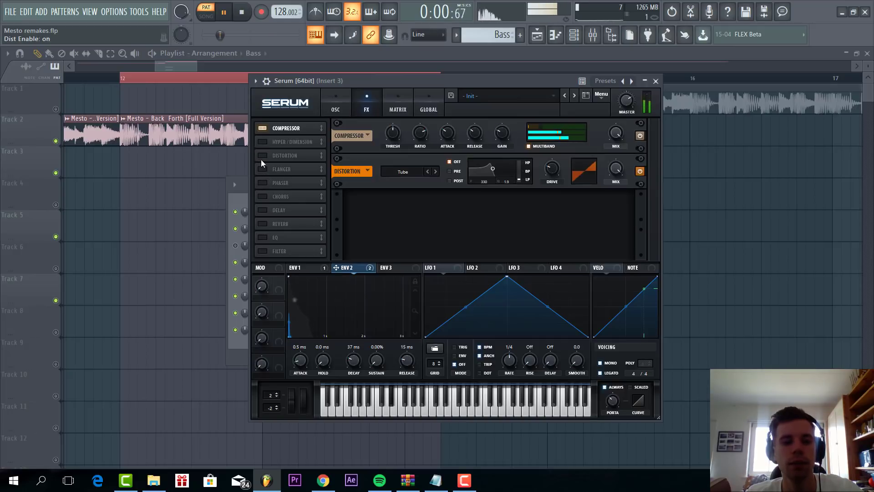
pyautogui.click(263, 141)
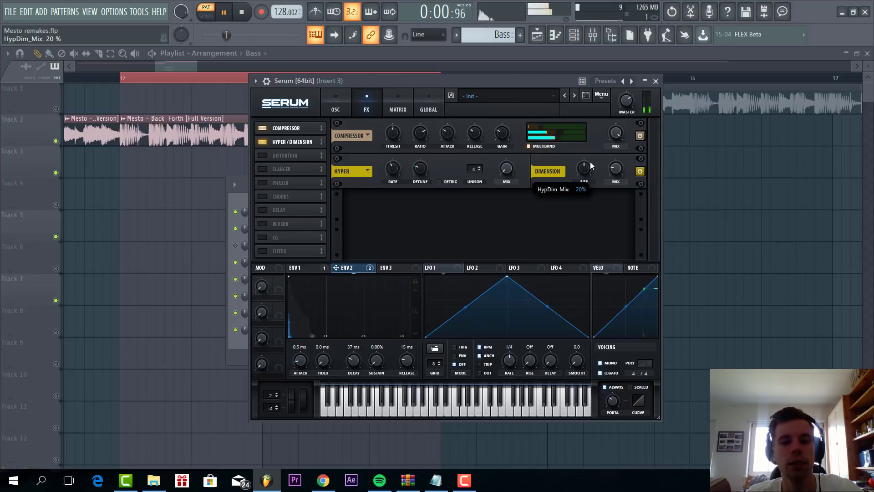
pyautogui.click(260, 156)
# Step: Set the distortion to Diode 2 with 16% drive
pyautogui.click(436, 206)
pyautogui.click(436, 207)
pyautogui.click(435, 206)
pyautogui.click(435, 206)
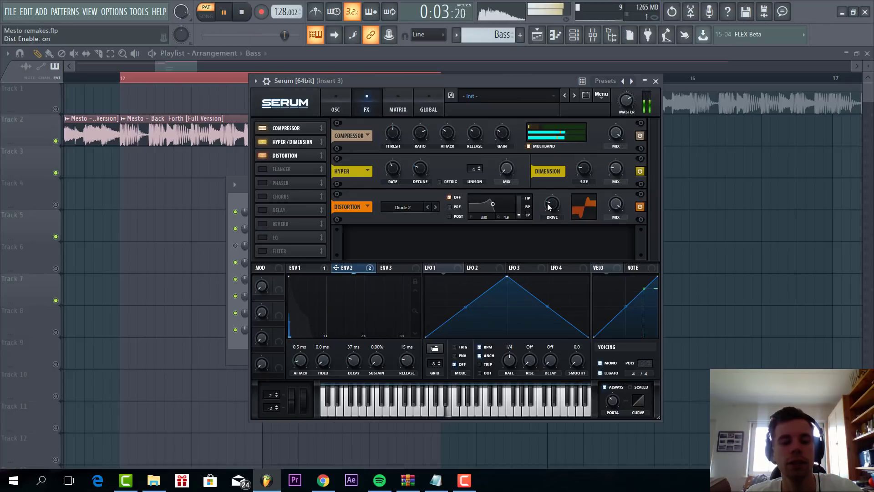
pyautogui.click(301, 267)
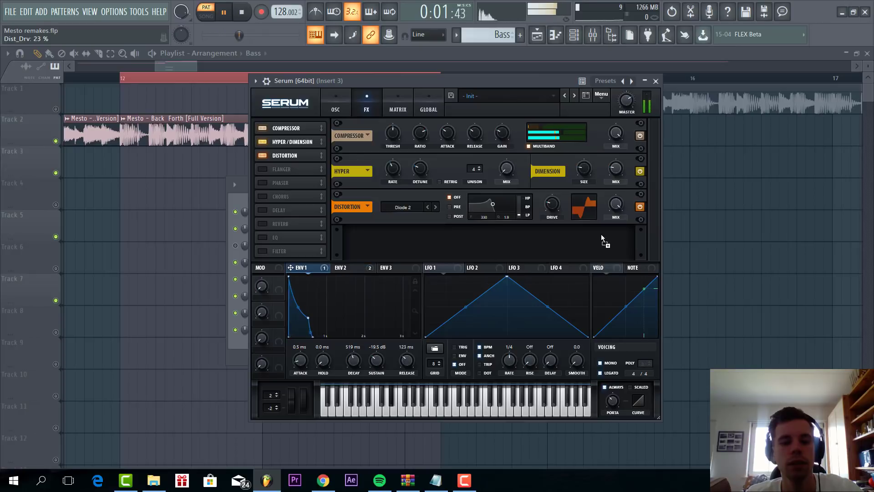
pyautogui.moveTo(549, 202); pyautogui.dragTo(549, 211)
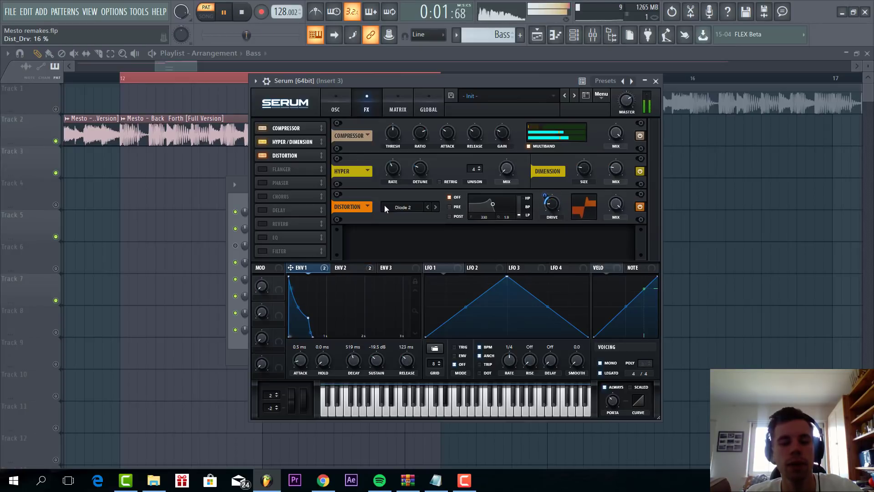
# Step: Add an MG Low 24 FX filter whose cutoff is modulated by Env 1
pyautogui.click(262, 251)
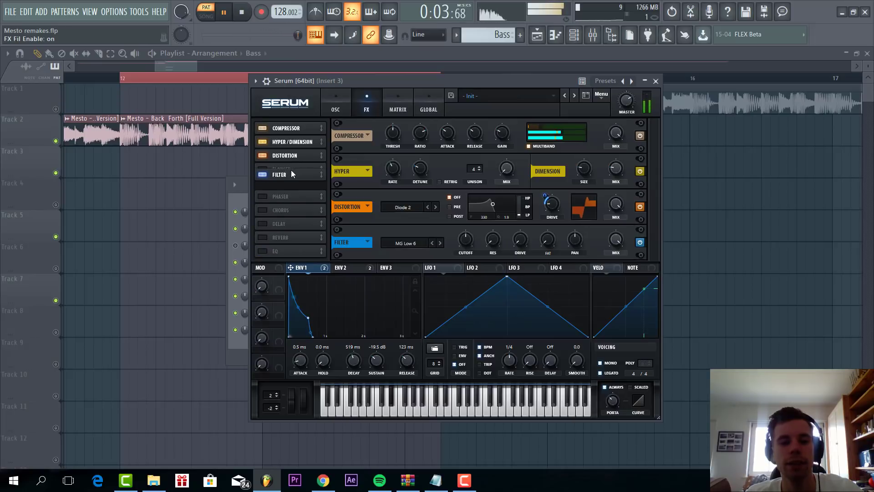
pyautogui.click(440, 243)
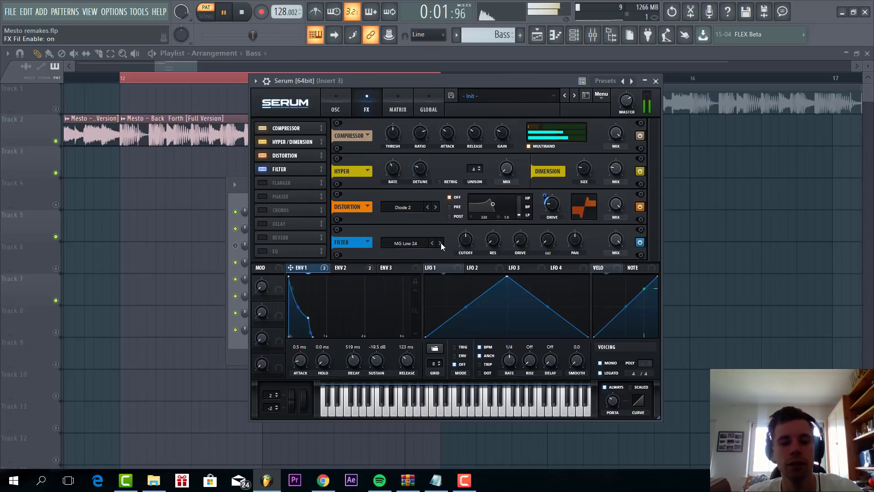
pyautogui.moveTo(303, 273); pyautogui.dragTo(461, 240)
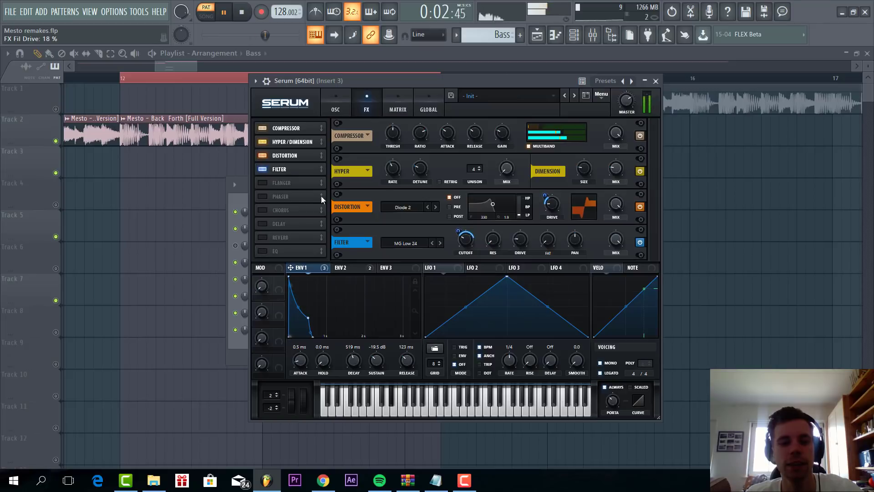
pyautogui.moveTo(376, 82); pyautogui.dragTo(518, 134)
# Step: Close the synth windows and play the song arrangement from around bar 12
pyautogui.click(229, 241)
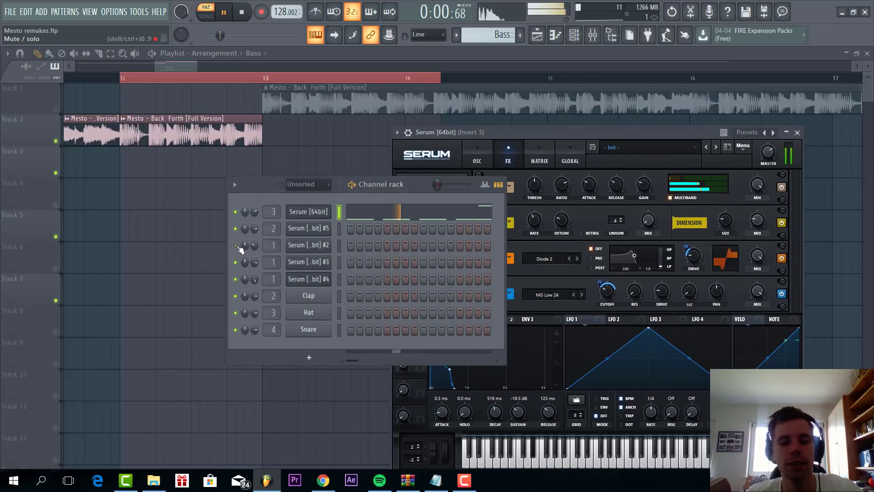
pyautogui.press('F12')
pyautogui.press('l')
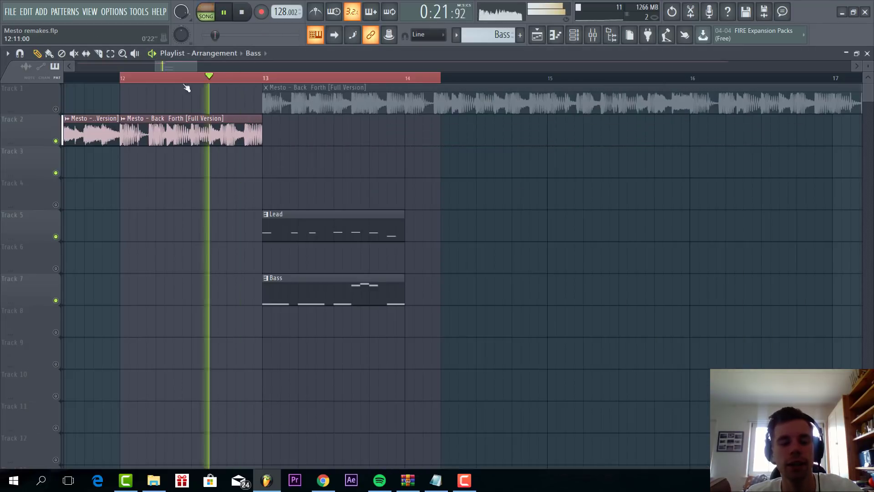
pyautogui.click(173, 78)
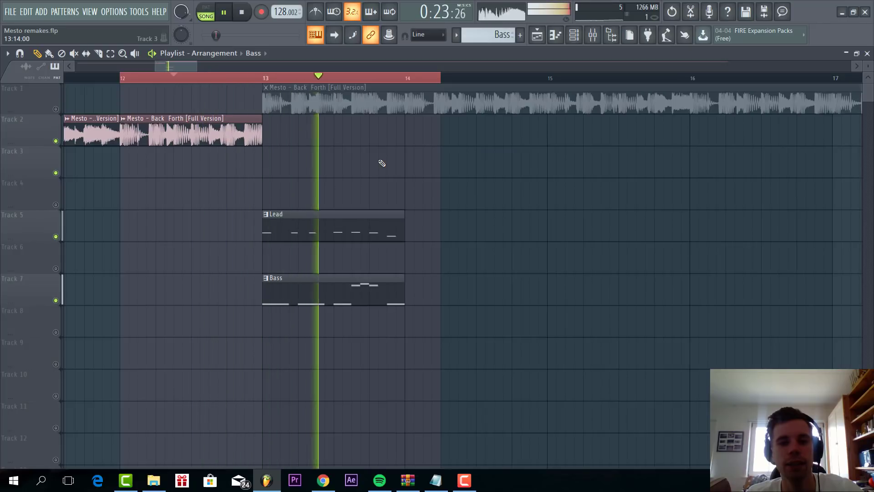
pyautogui.press('space')
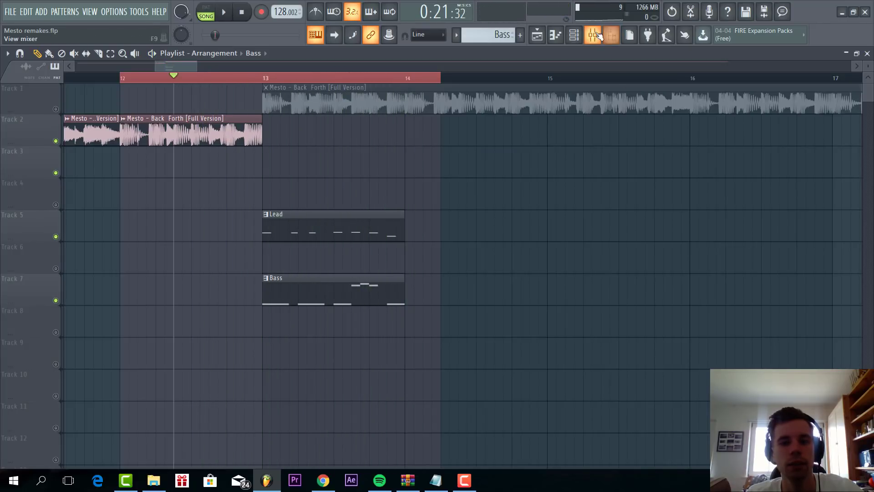
# Step: Check insert 1's effects in the Mixer during playback, then stop back in the Playlist
pyautogui.click(592, 35)
pyautogui.click(75, 114)
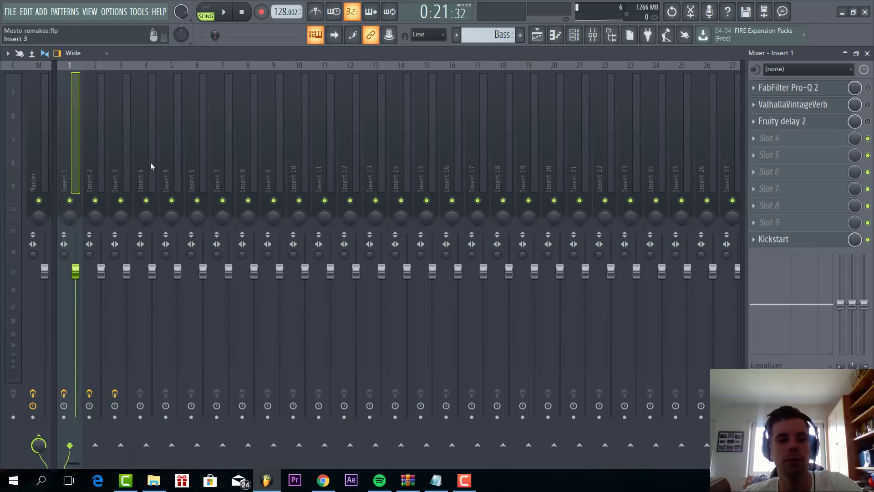
pyautogui.press('space')
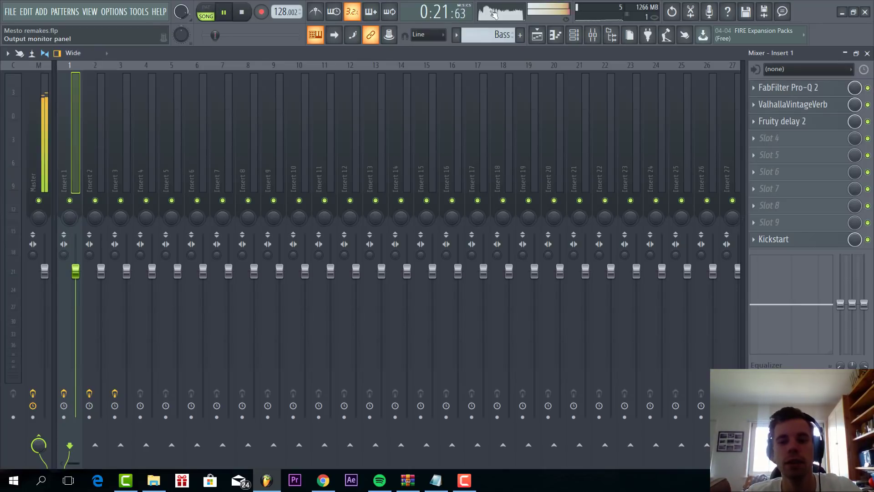
pyautogui.click(537, 35)
pyautogui.click(537, 35)
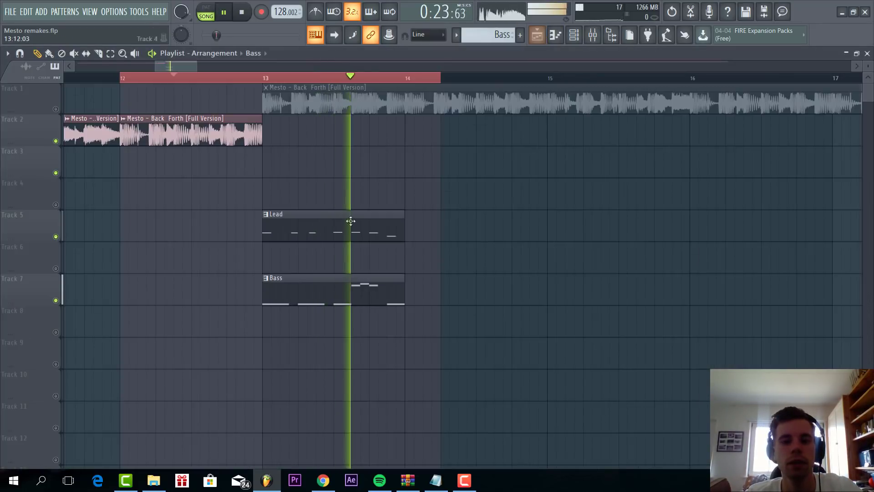
pyautogui.press('space')
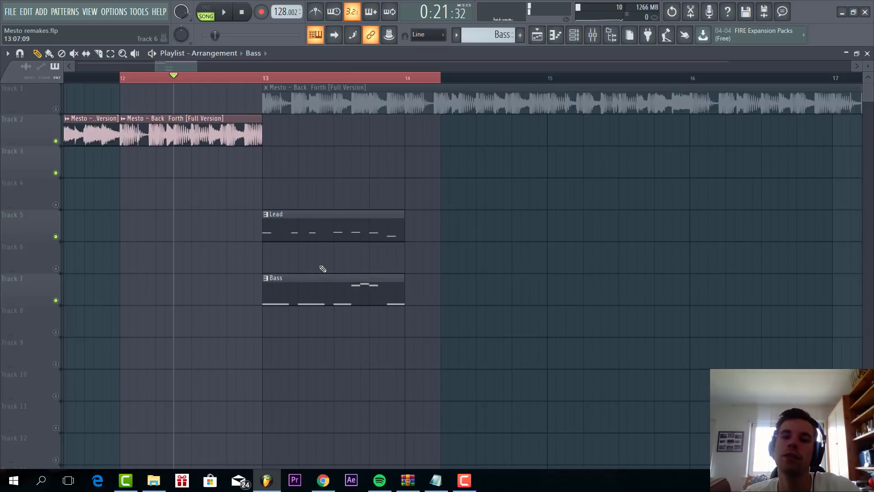